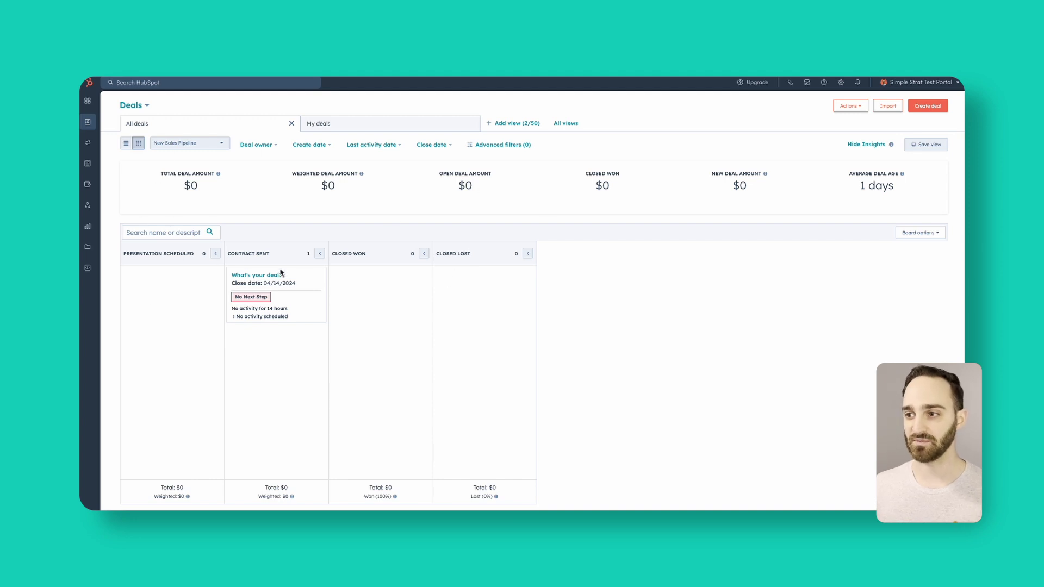
# Check the Renewal Pipeline board, return to New Sales Pipeline, and drag the deal into Closed won
pyautogui.click(207, 143)
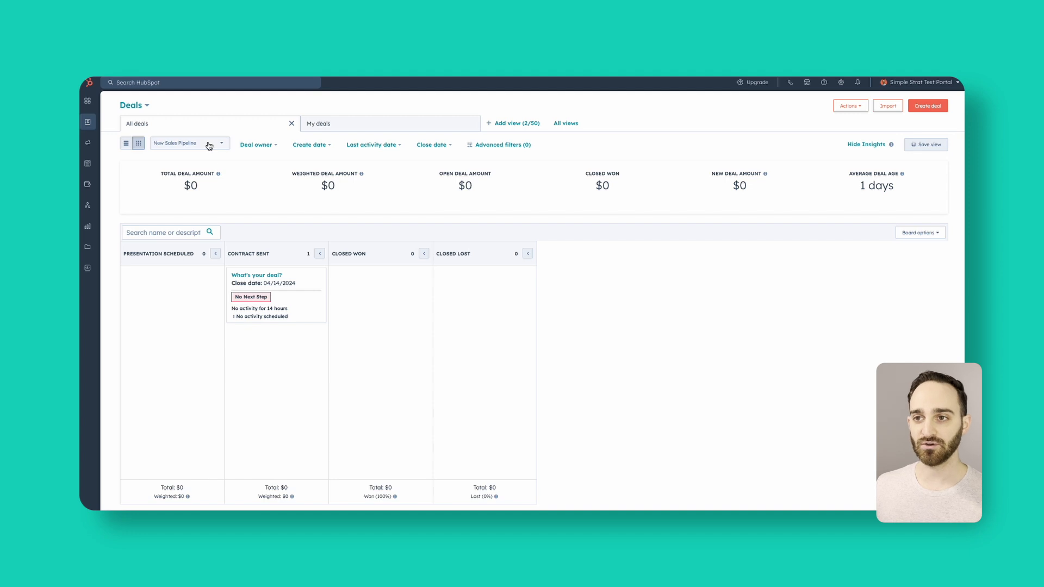
pyautogui.click(197, 233)
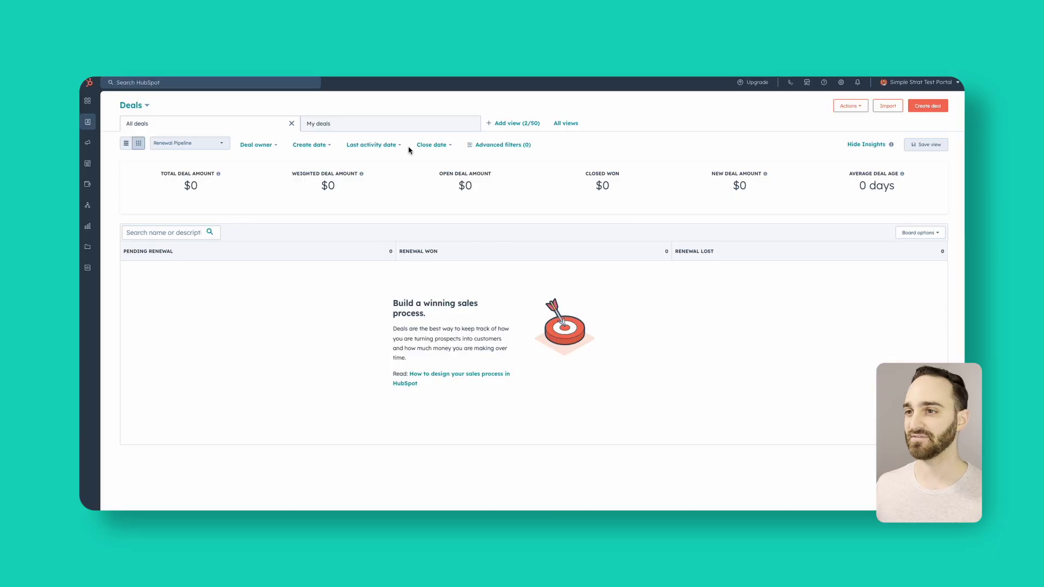
pyautogui.click(191, 143)
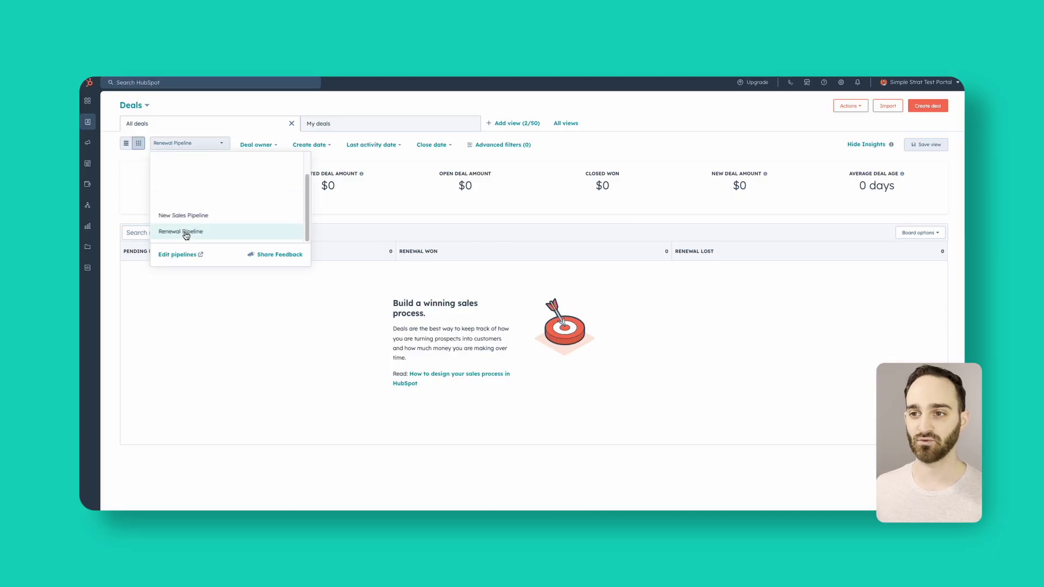
pyautogui.click(195, 217)
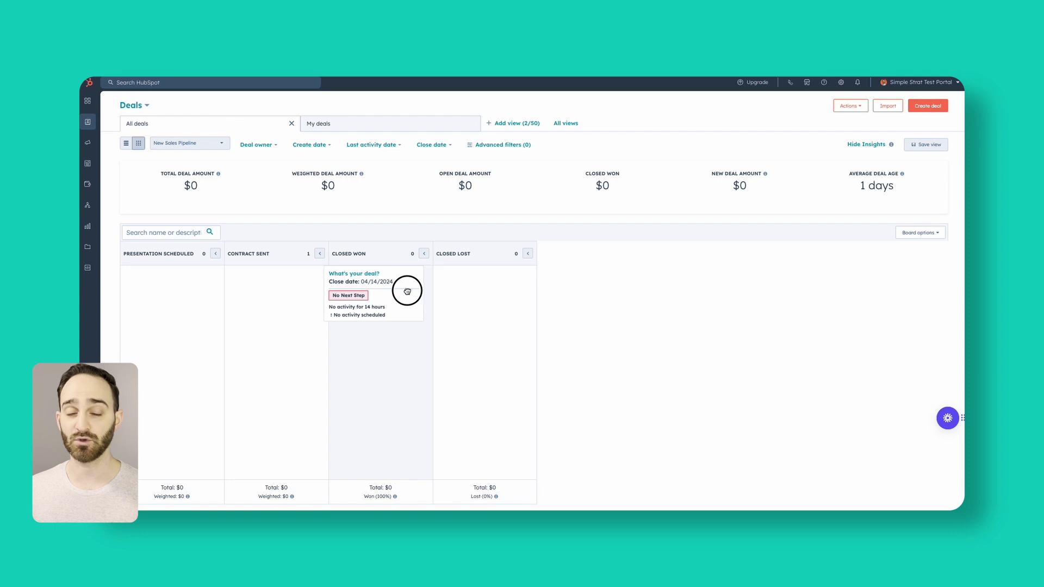
pyautogui.moveTo(406, 289); pyautogui.dragTo(413, 292)
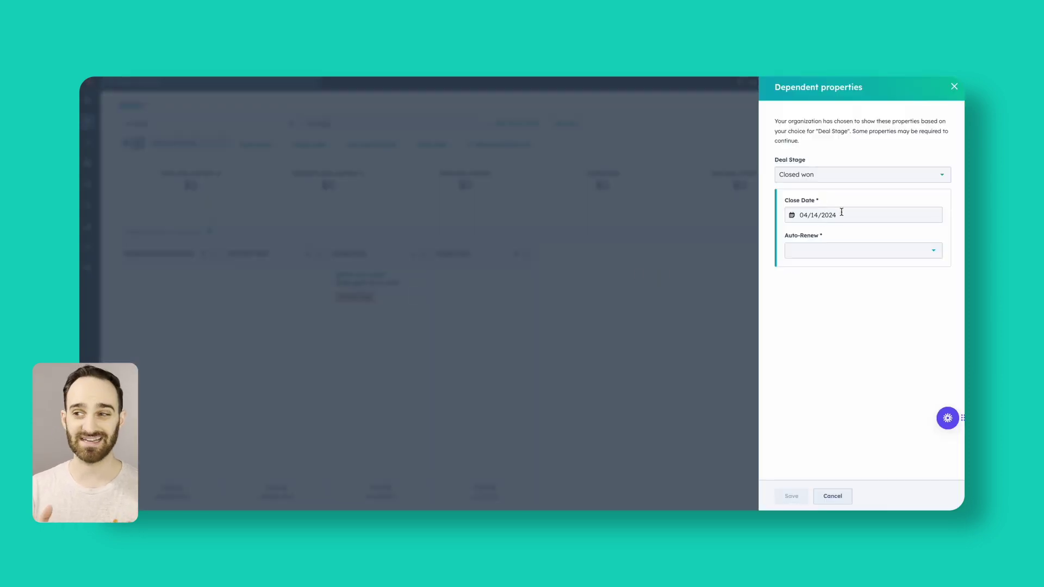
pyautogui.click(845, 255)
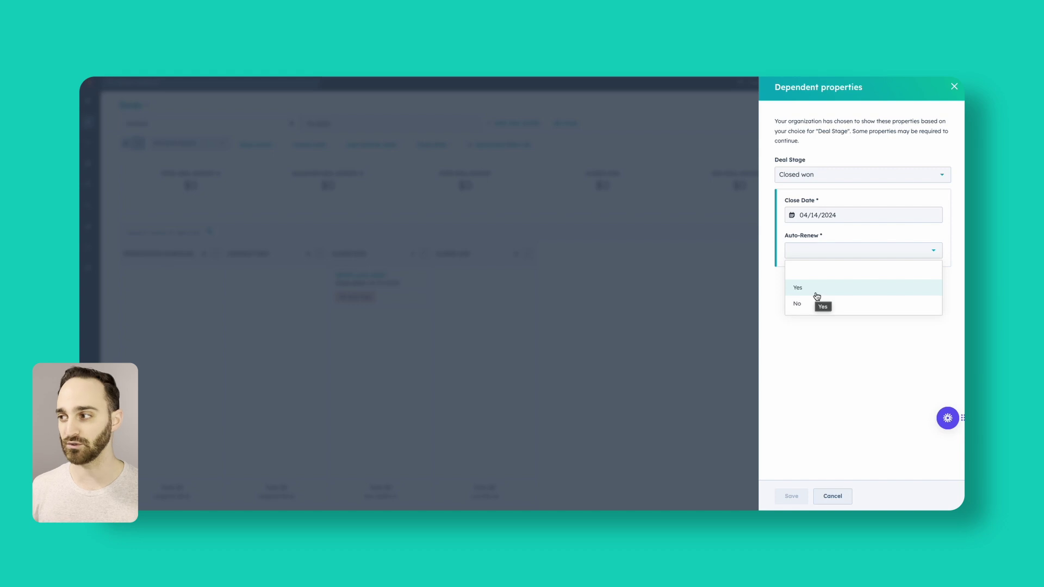
# Cancel the stage change and open the Closed won stage's required properties in deal pipeline settings
pyautogui.click(832, 497)
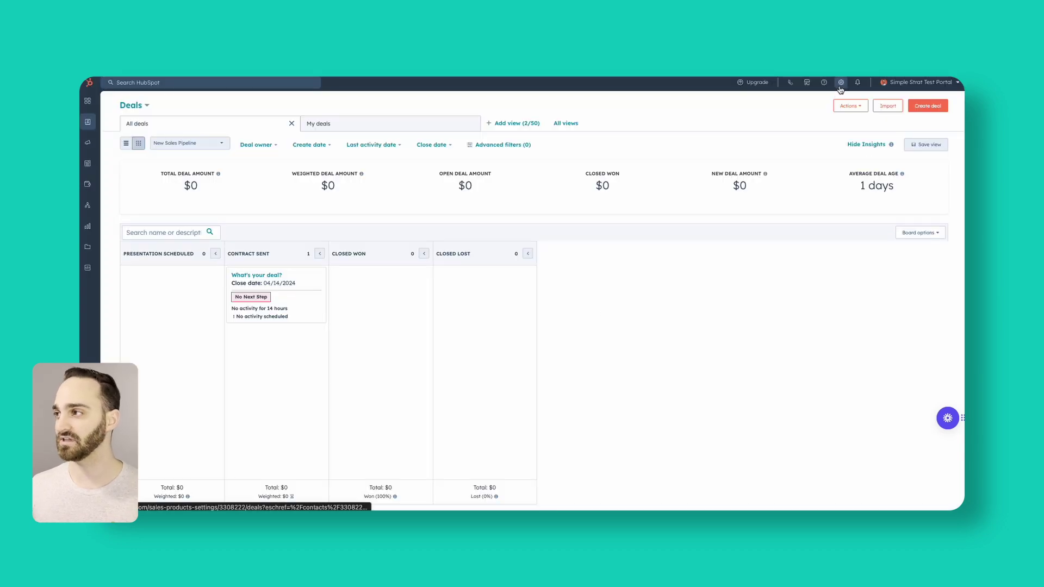
pyautogui.rightClick(842, 83)
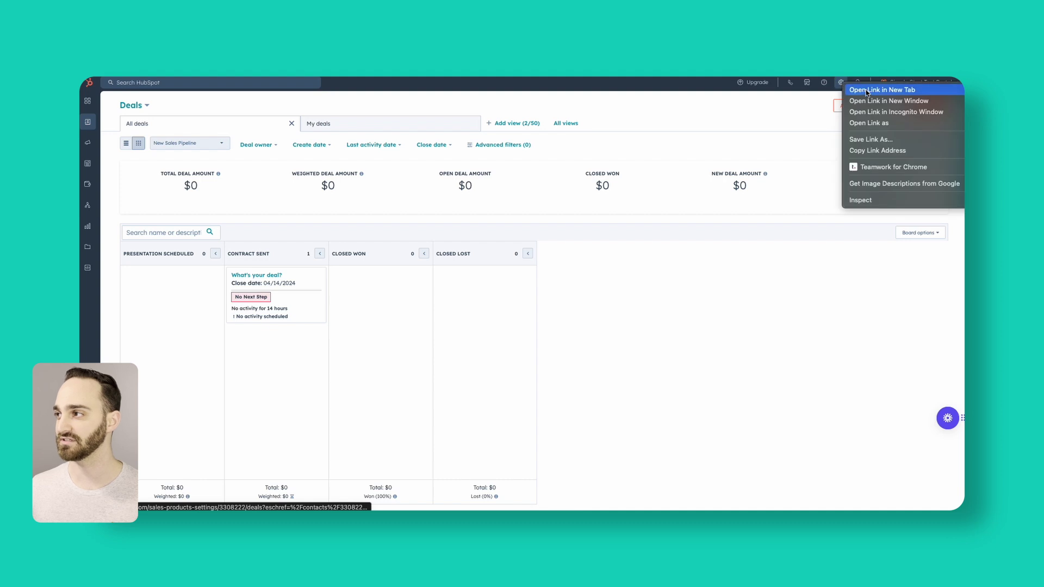
pyautogui.click(867, 92)
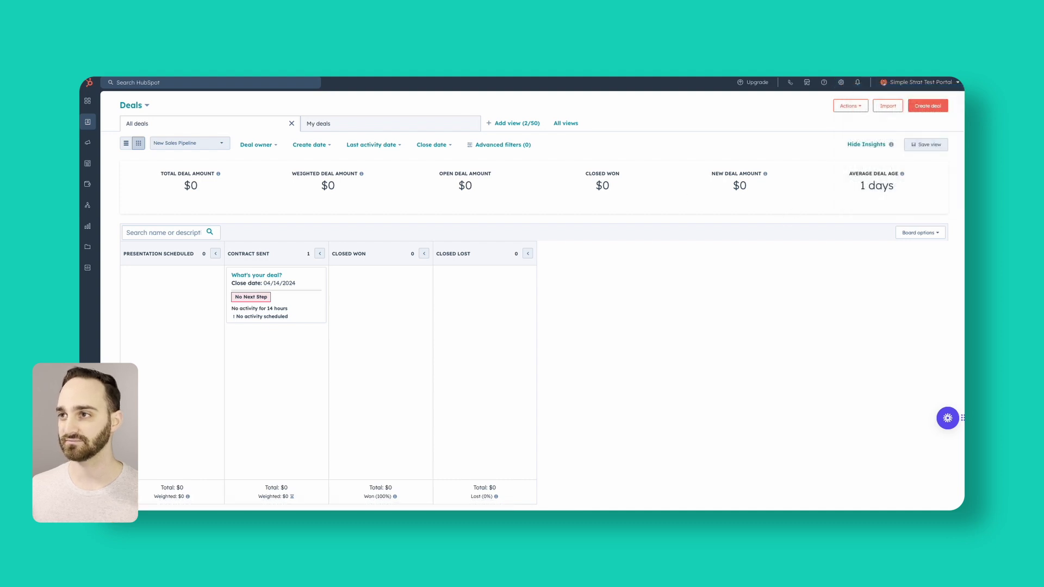
pyautogui.click(341, 133)
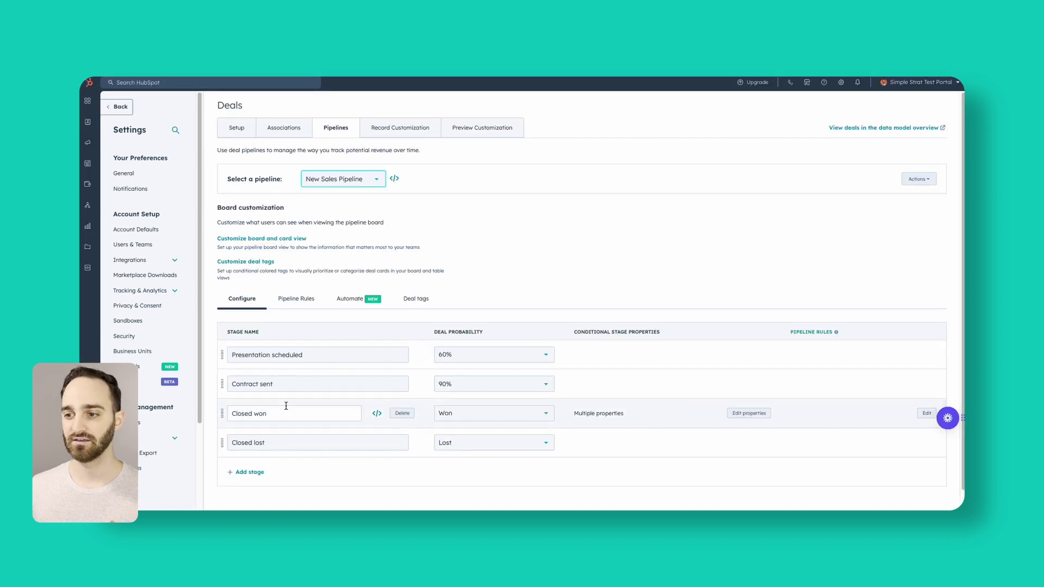
pyautogui.moveTo(599, 414)
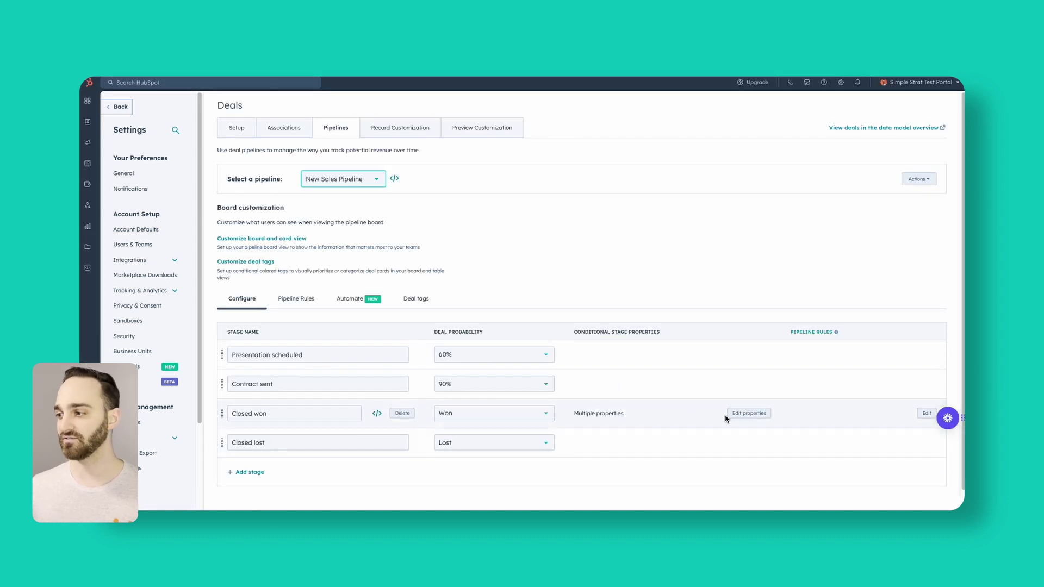
pyautogui.click(747, 414)
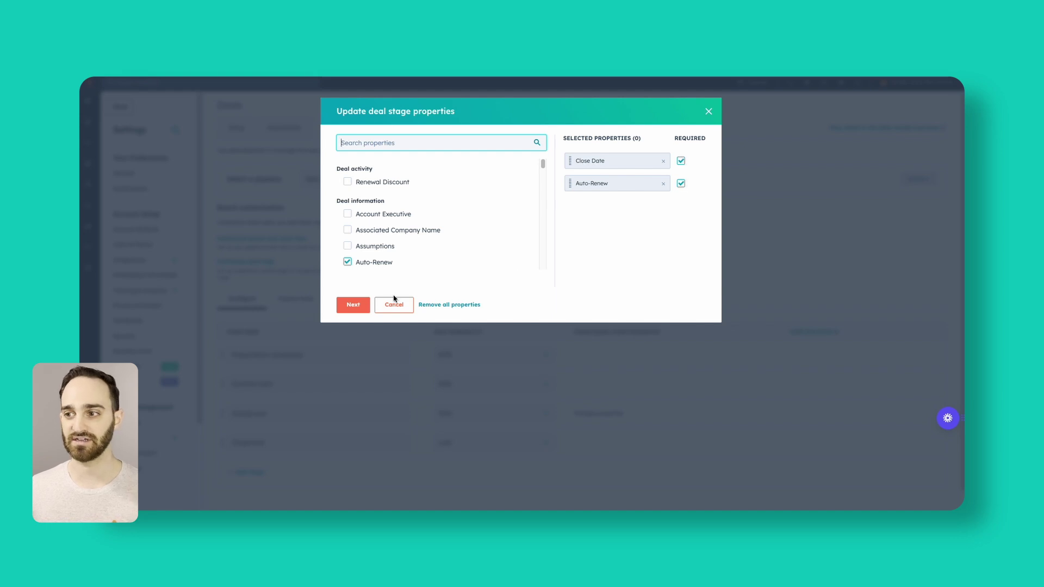
# Close the stage properties and start a new Deal-based workflow from scratch
pyautogui.click(710, 111)
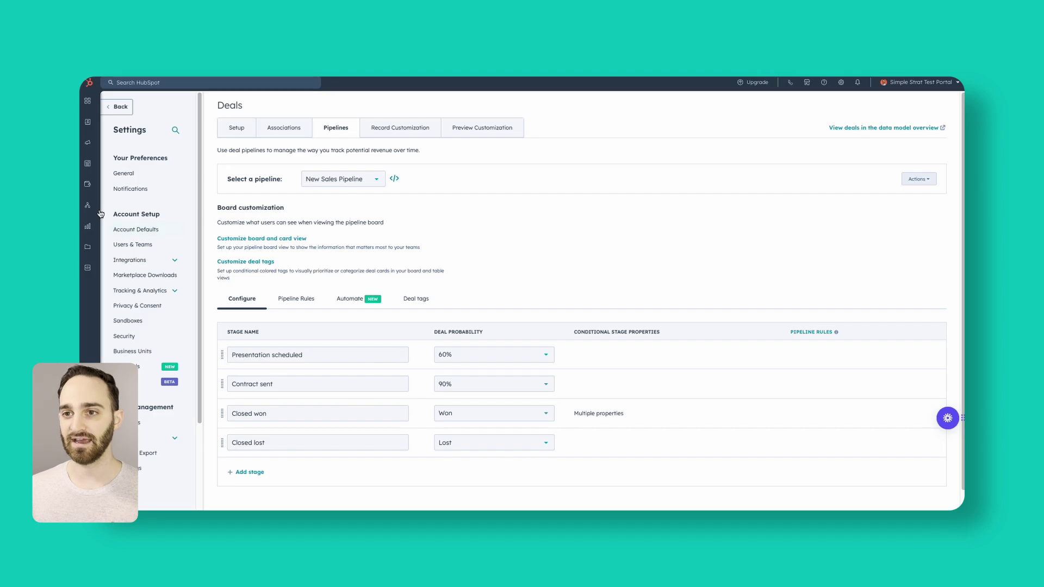
pyautogui.click(130, 204)
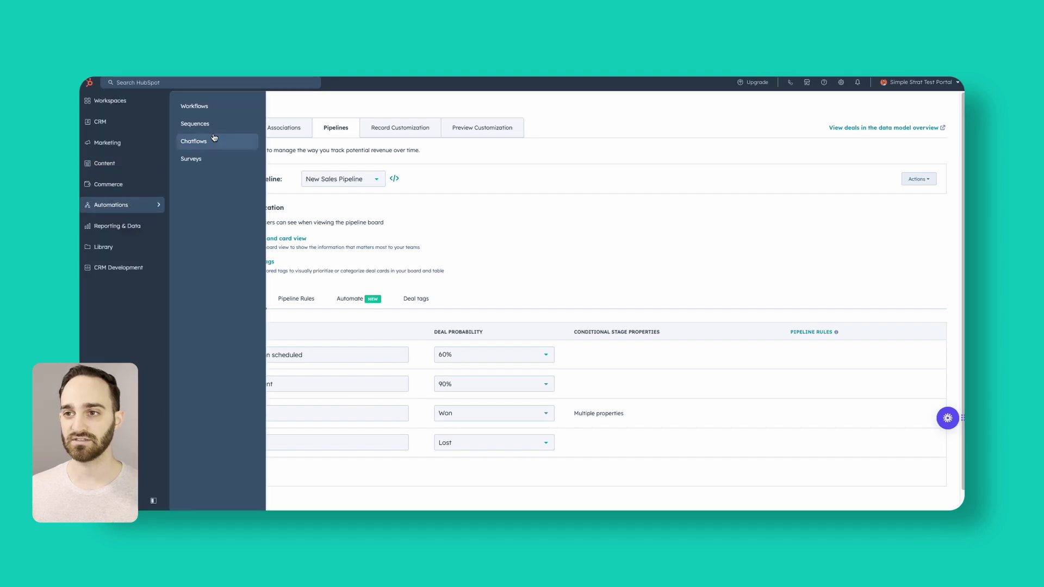
pyautogui.click(221, 105)
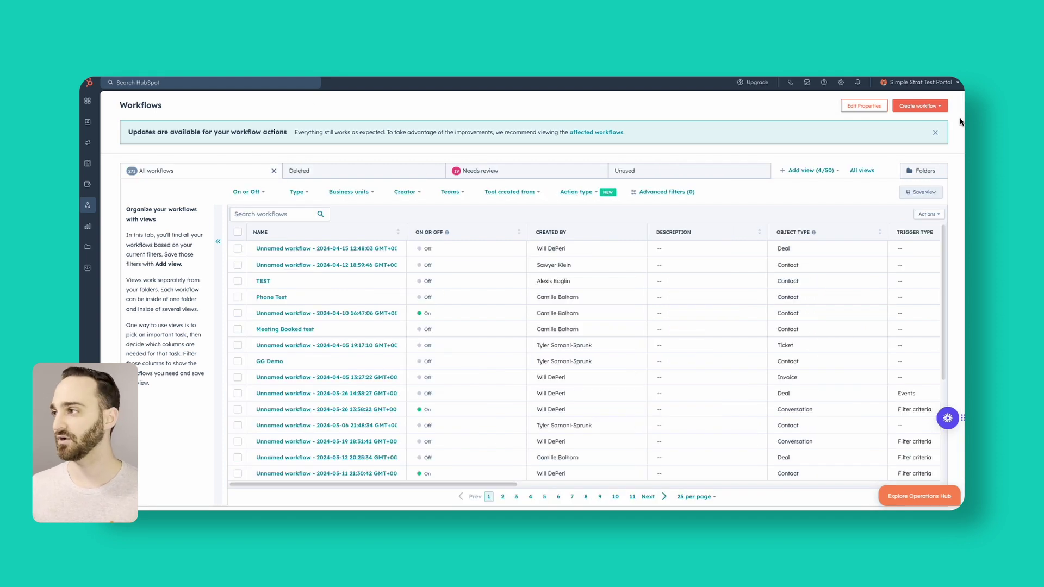
pyautogui.click(933, 107)
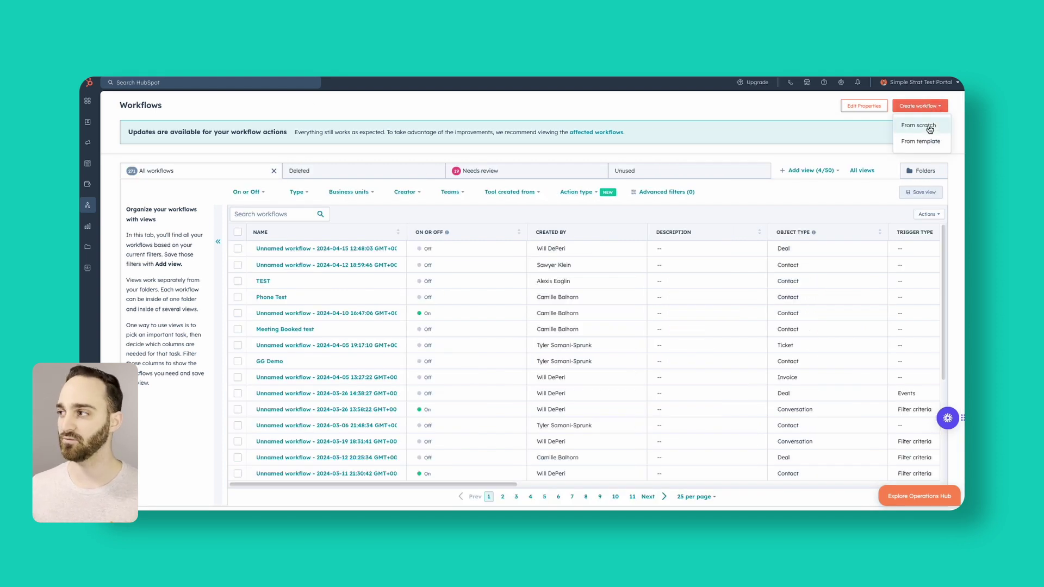
pyautogui.click(930, 126)
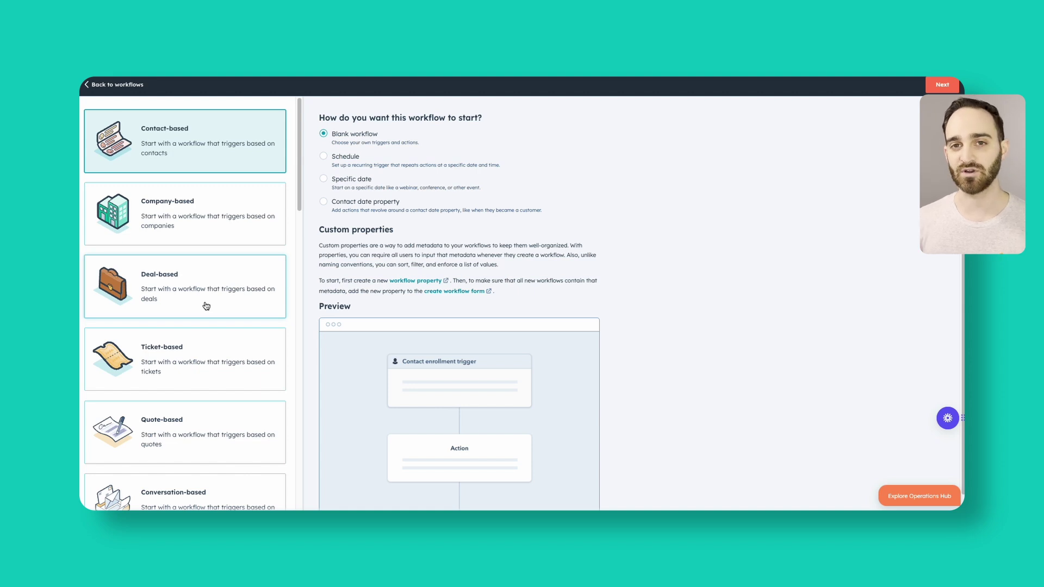
pyautogui.click(206, 306)
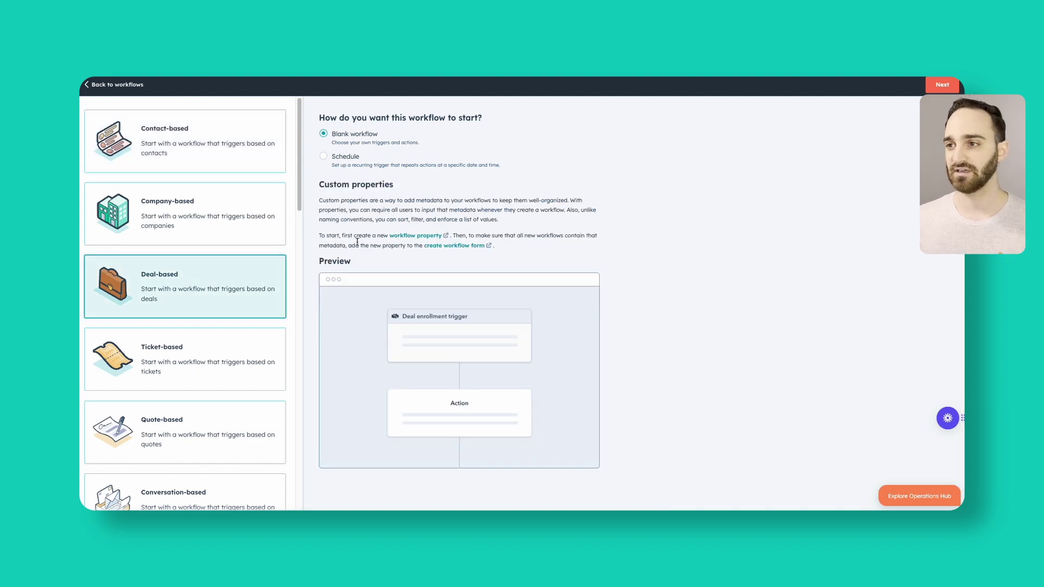
# Add a filter-criteria trigger: Deal stage is any of Closed won (New Sales Pipeline)
pyautogui.click(947, 86)
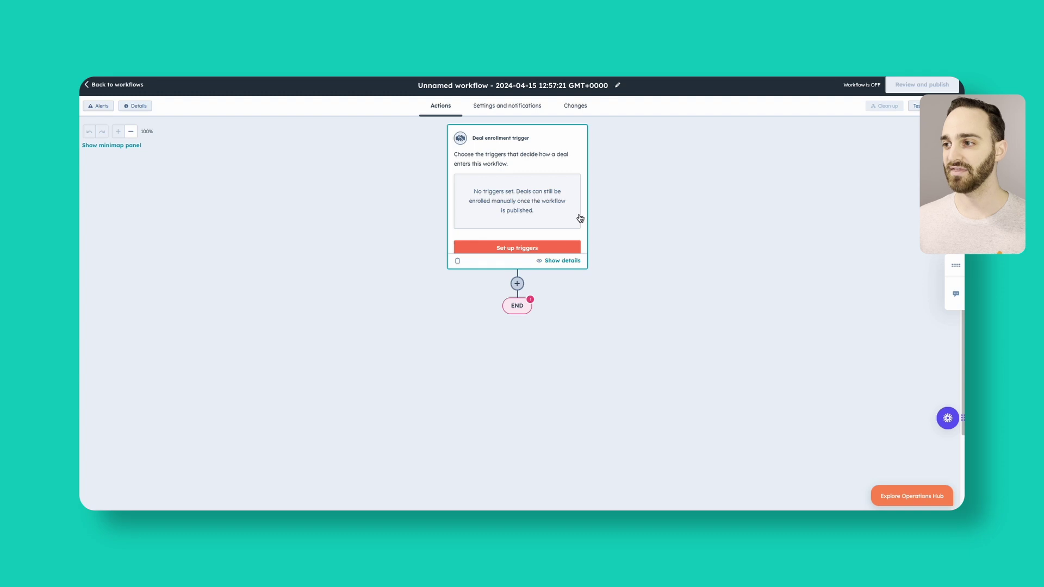
pyautogui.click(550, 247)
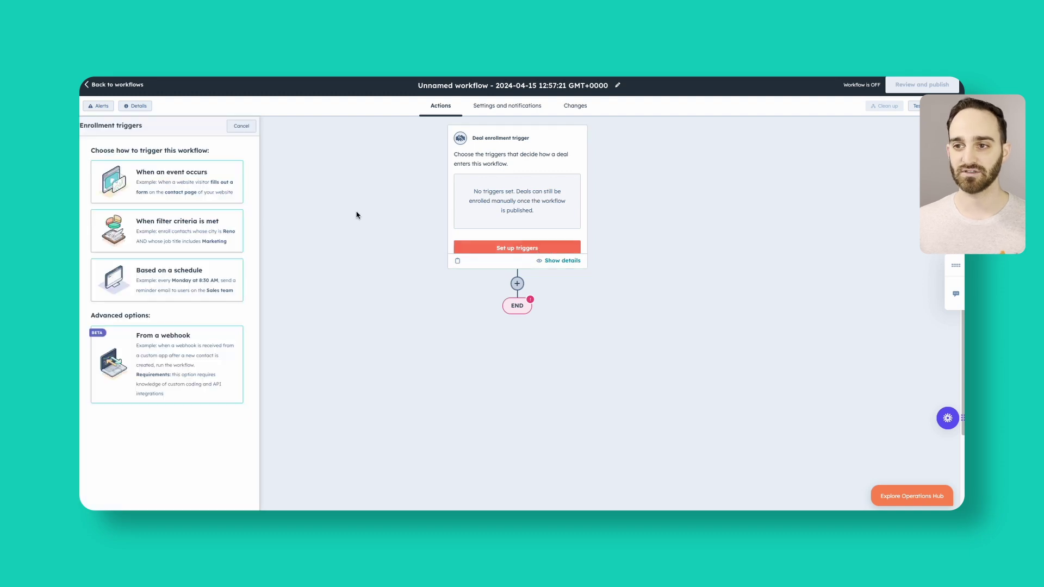
pyautogui.click(218, 229)
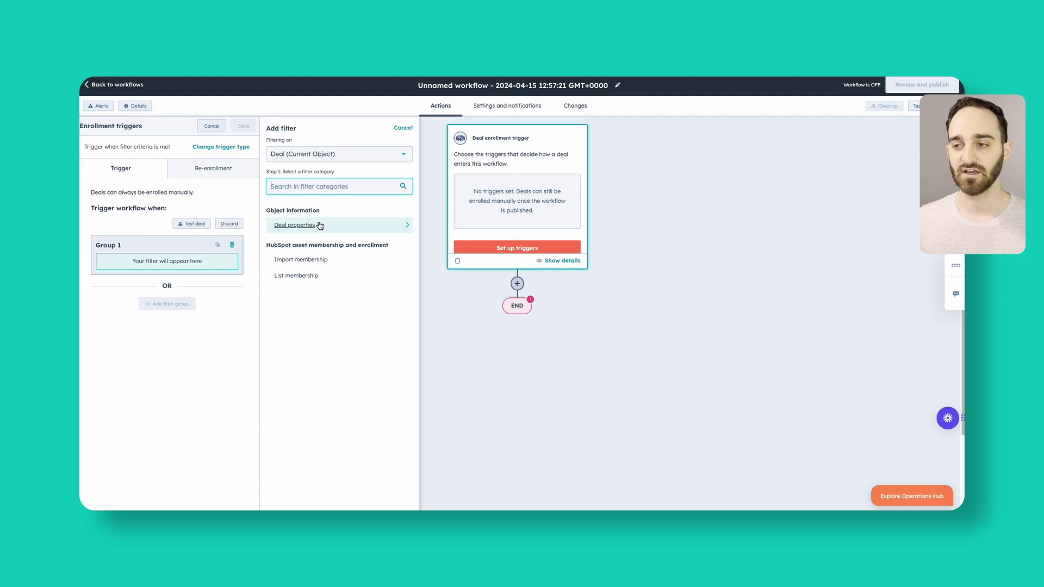
pyautogui.click(318, 225)
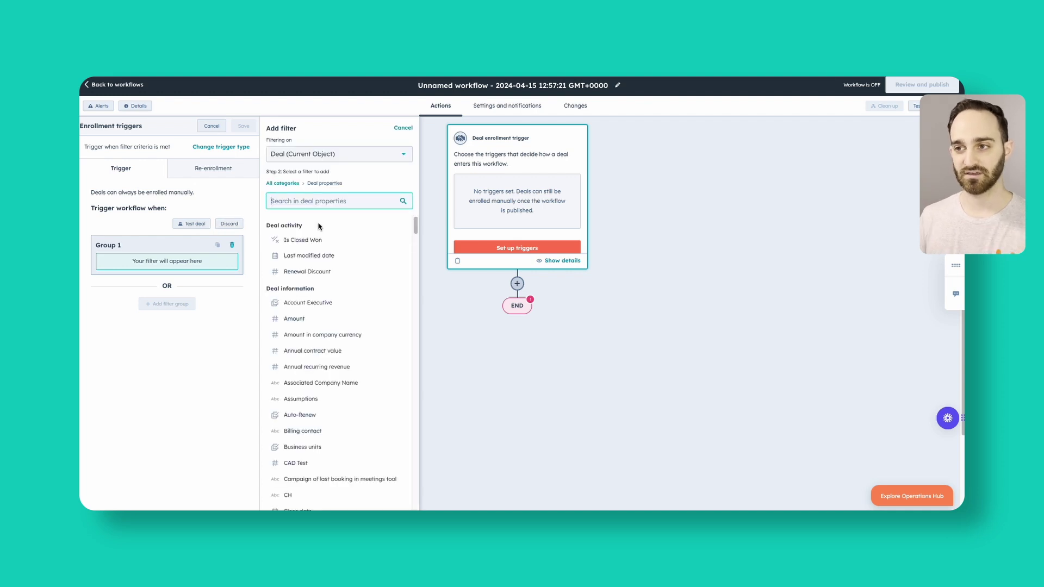
pyautogui.write('stage')
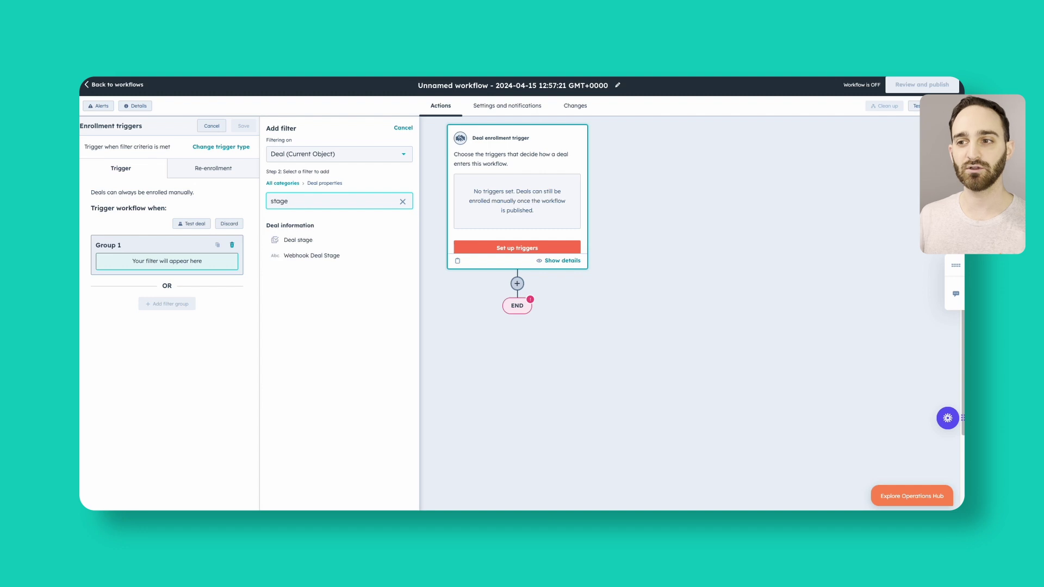
pyautogui.click(330, 244)
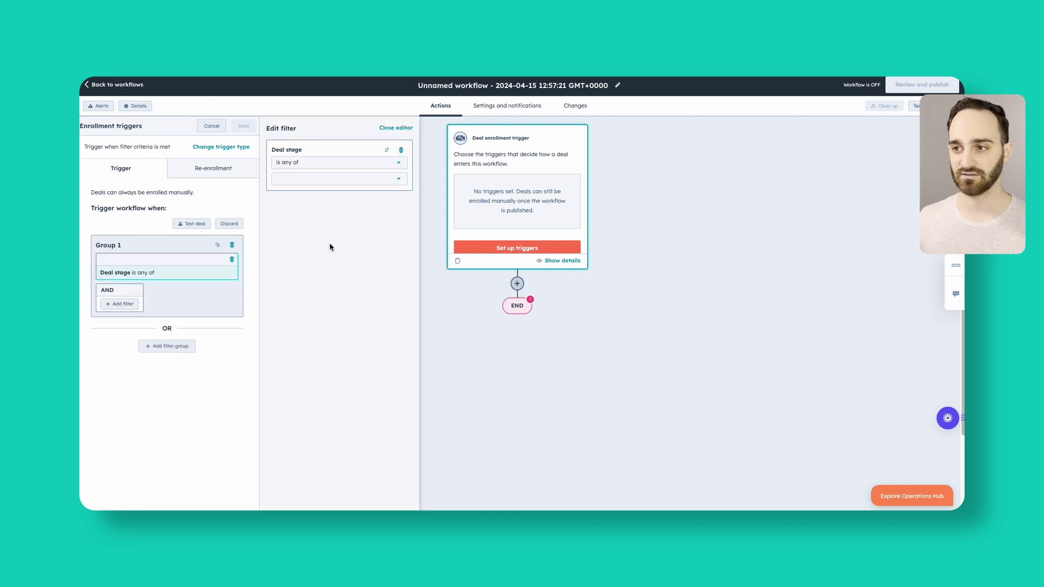
pyautogui.click(323, 180)
pyautogui.write('new sales')
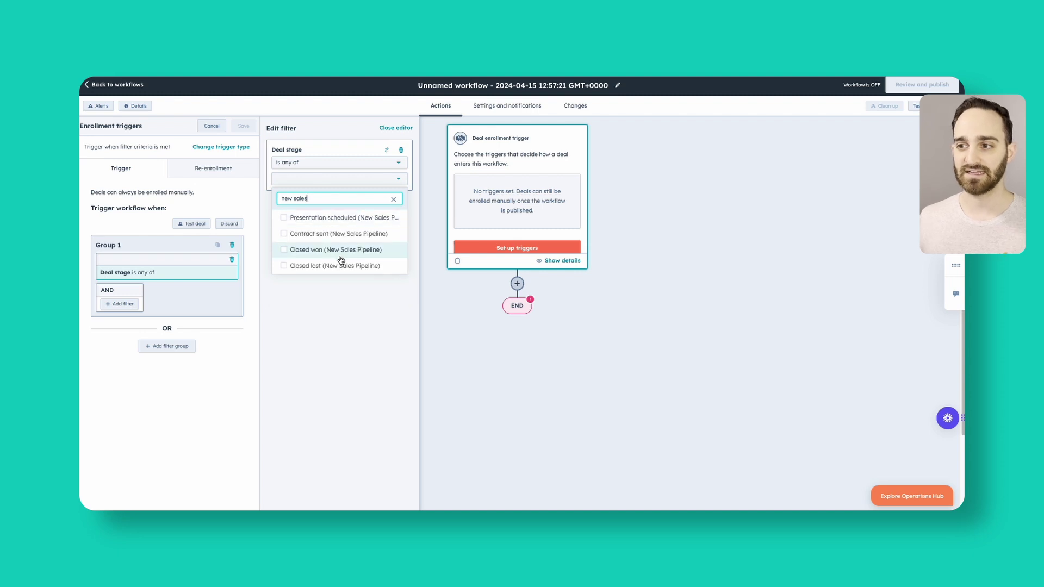
pyautogui.click(308, 250)
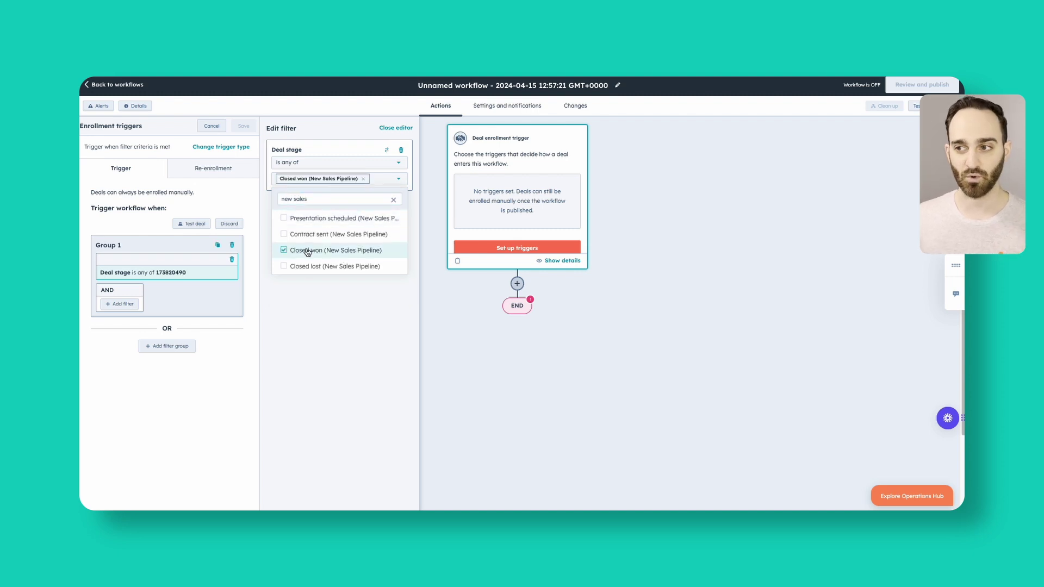
pyautogui.click(351, 376)
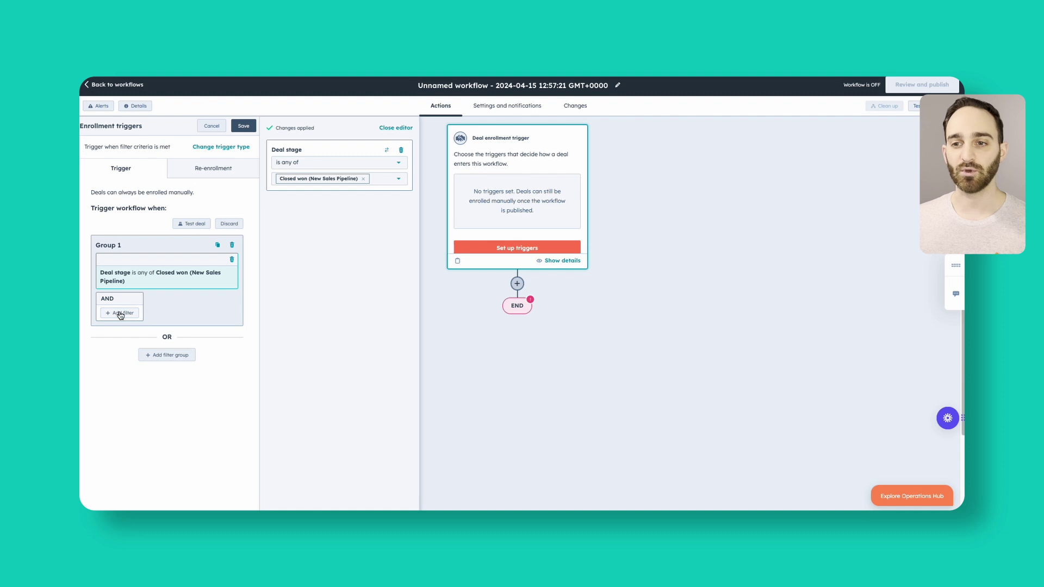
# Add a second AND filter requiring Auto-Renew to be Yes
pyautogui.click(124, 313)
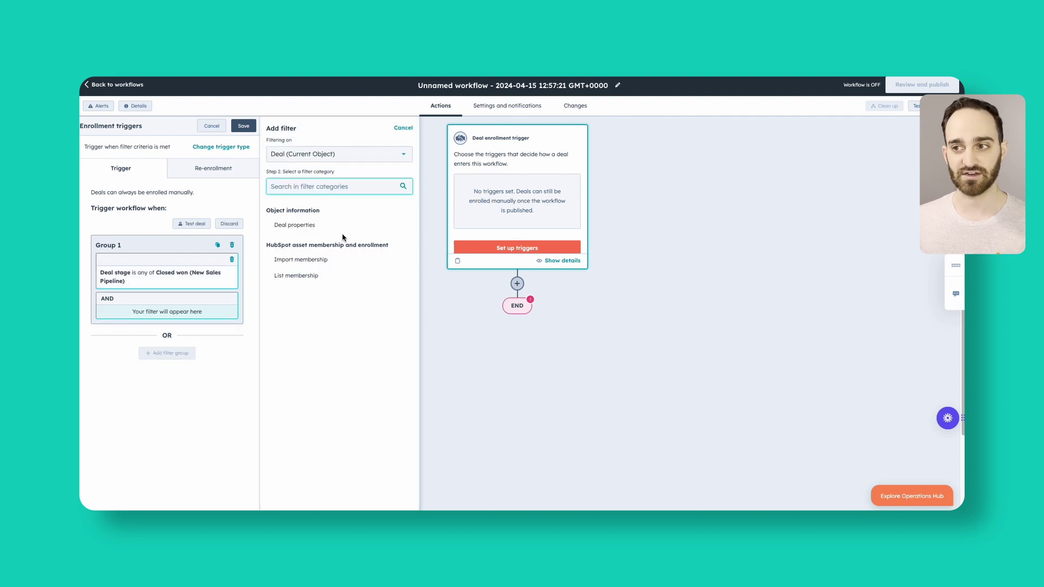
pyautogui.click(313, 225)
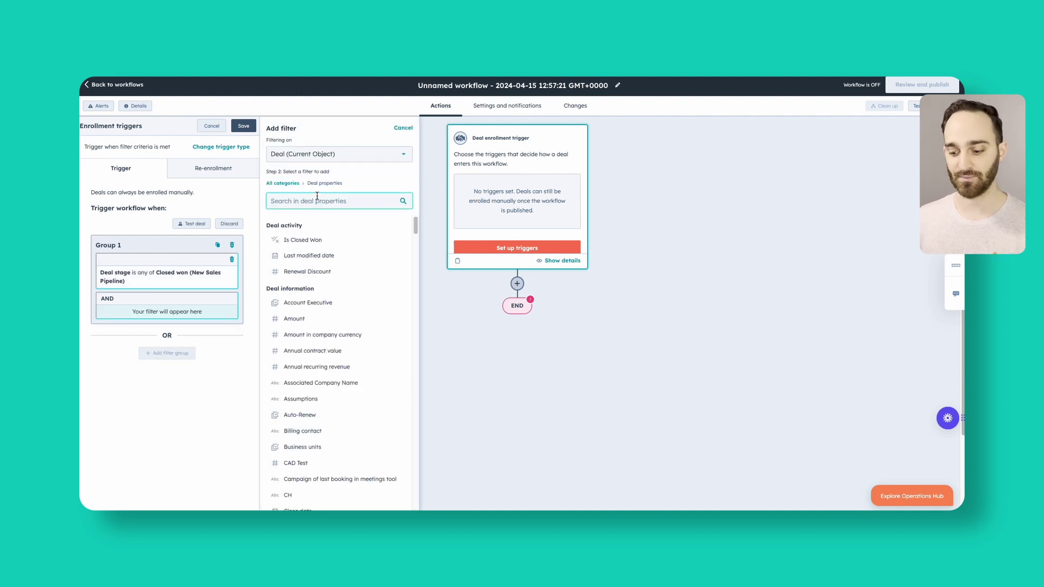
pyautogui.write('d')
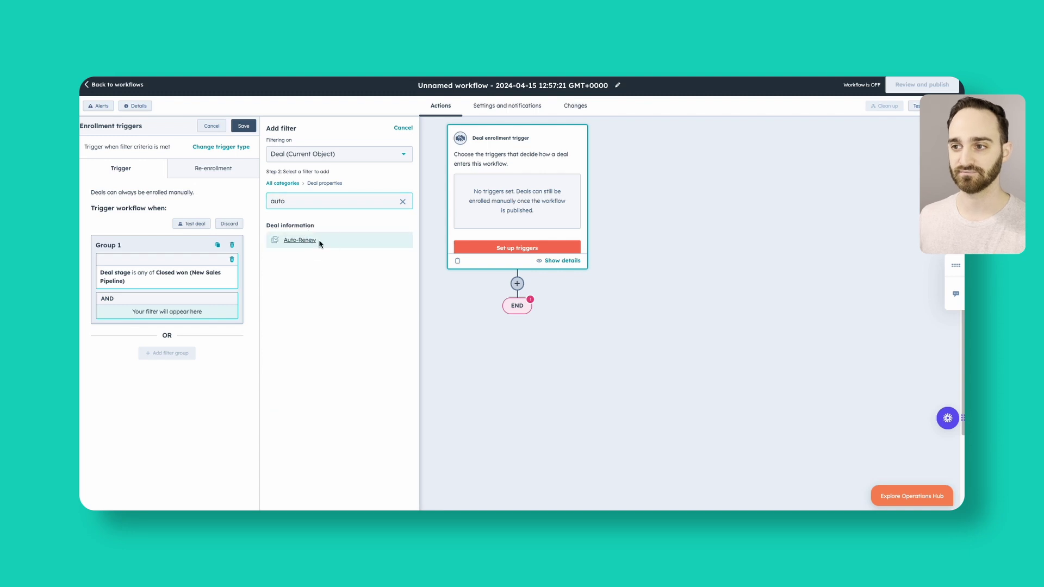
pyautogui.click(322, 239)
pyautogui.click(314, 181)
pyautogui.click(307, 204)
pyautogui.click(319, 373)
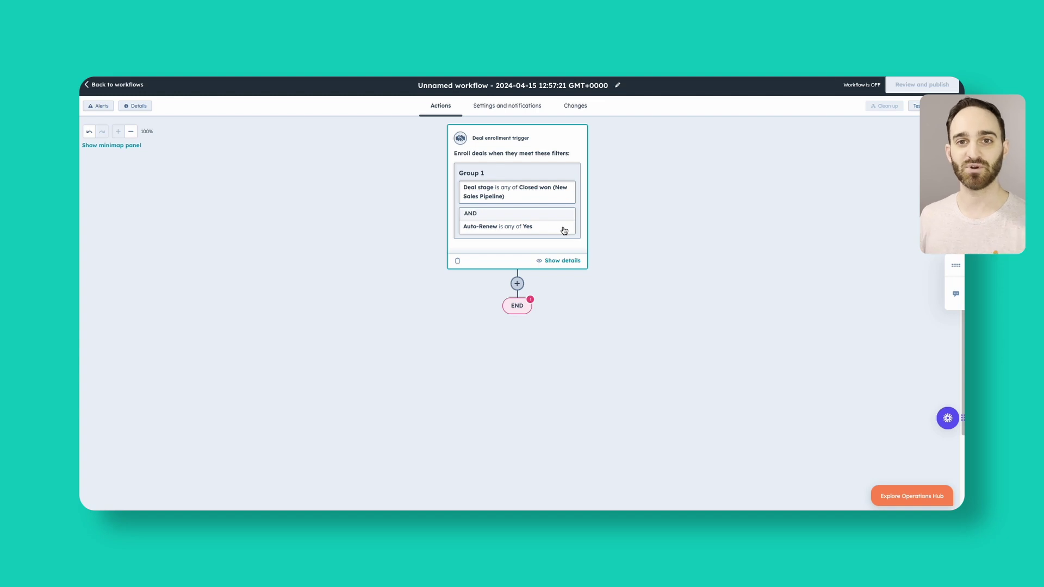
# Add a Create record action after the trigger with Deal as the record type
pyautogui.click(515, 286)
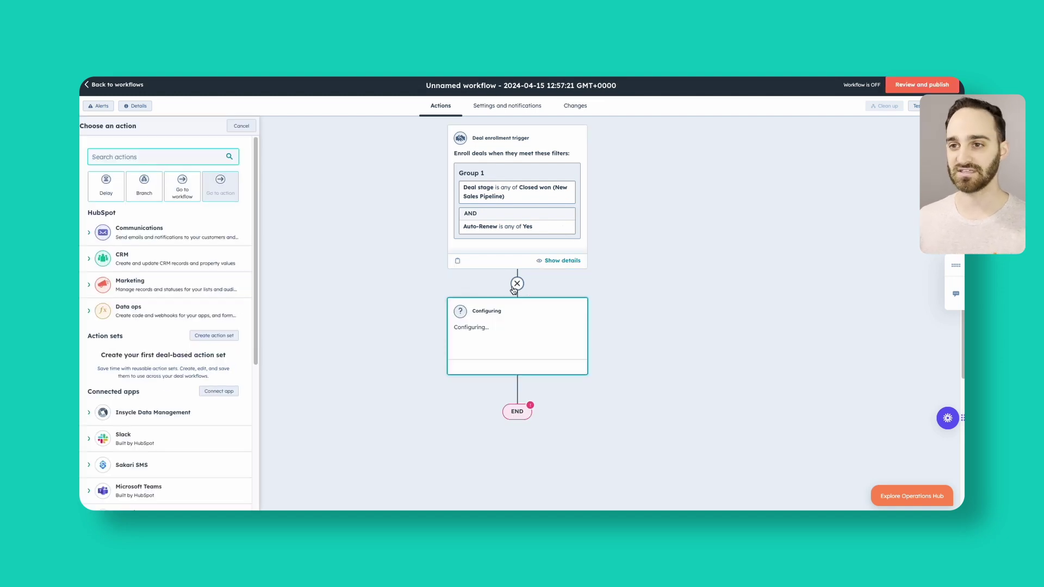
pyautogui.write('create')
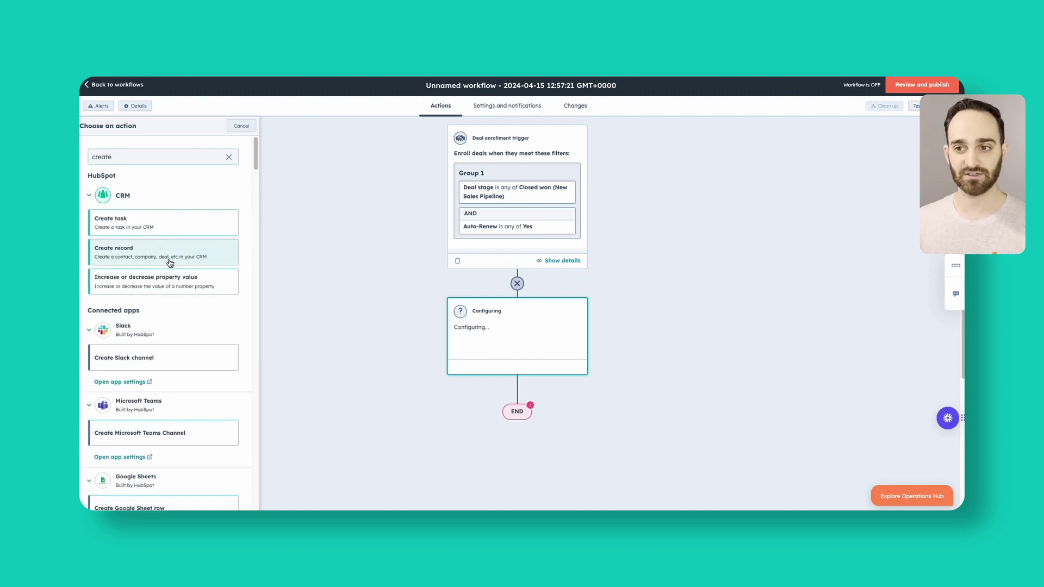
pyautogui.click(170, 263)
pyautogui.click(147, 173)
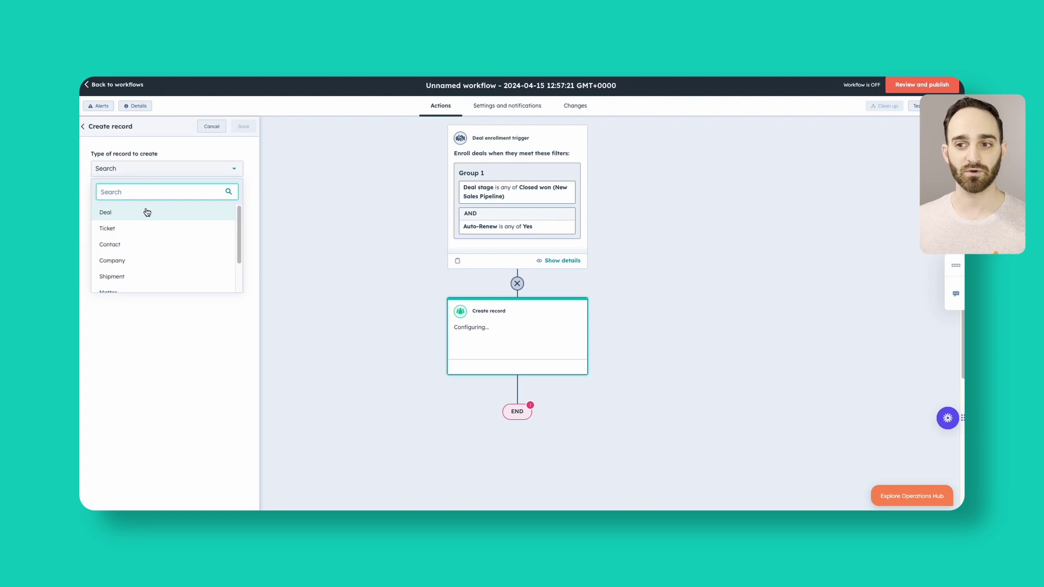
pyautogui.click(147, 212)
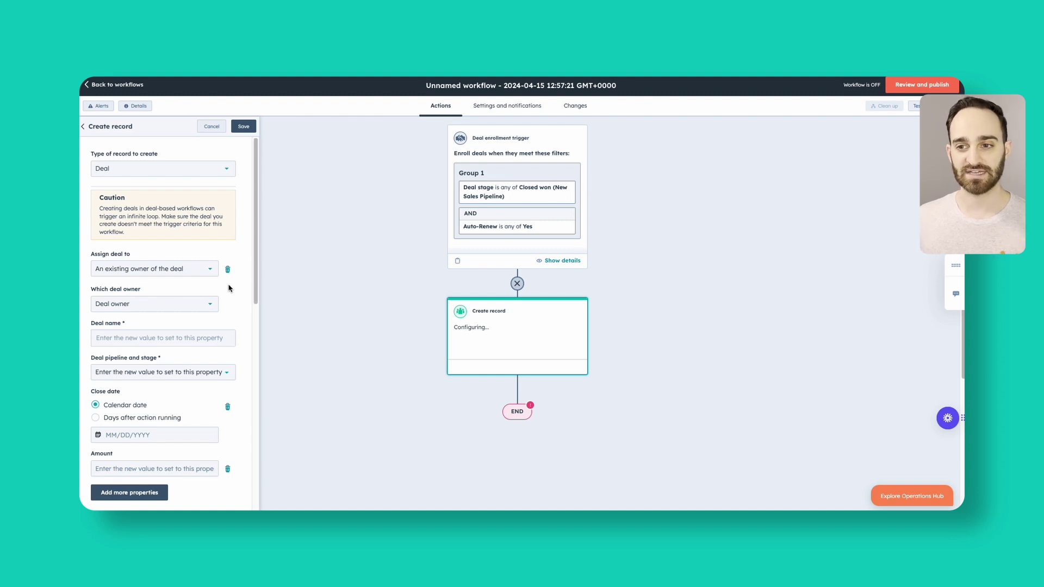
pyautogui.scroll(-1, 223, 293)
pyautogui.scroll(1, 223, 293)
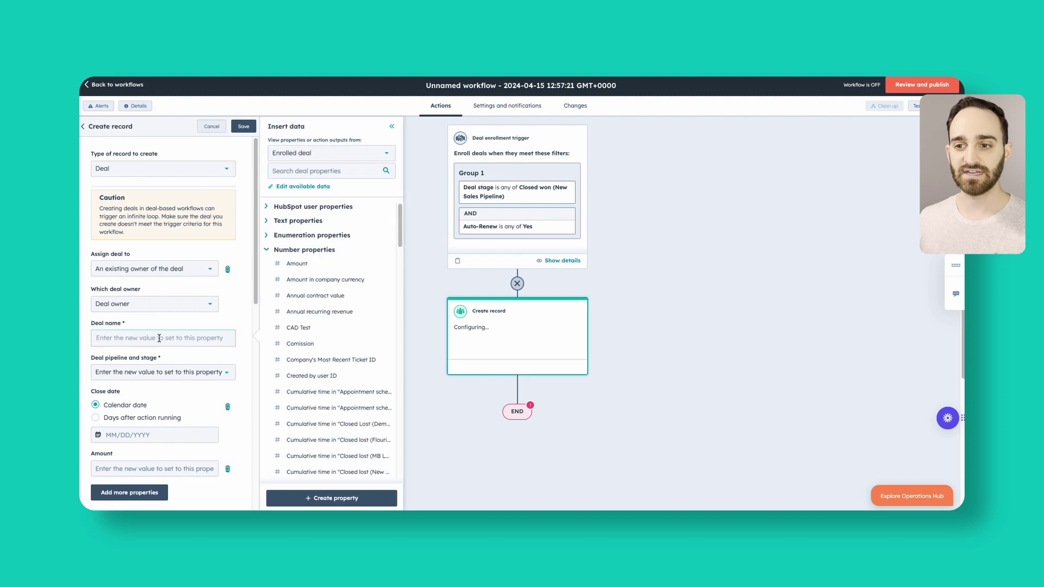
# Set the new deal's name to the enrolled deal's Deal Name token
pyautogui.scroll(-1, 128, 337)
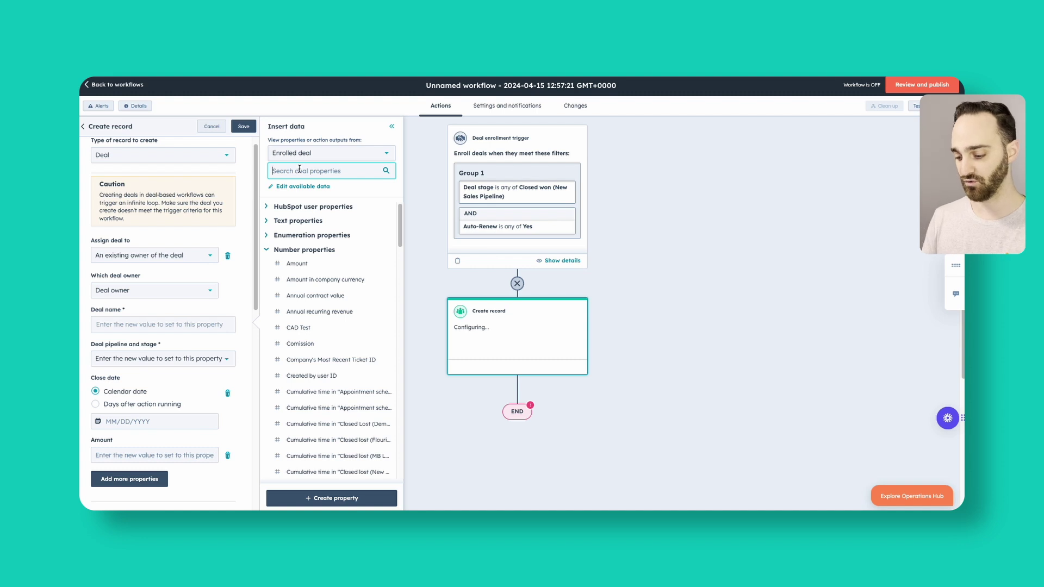
pyautogui.write('name')
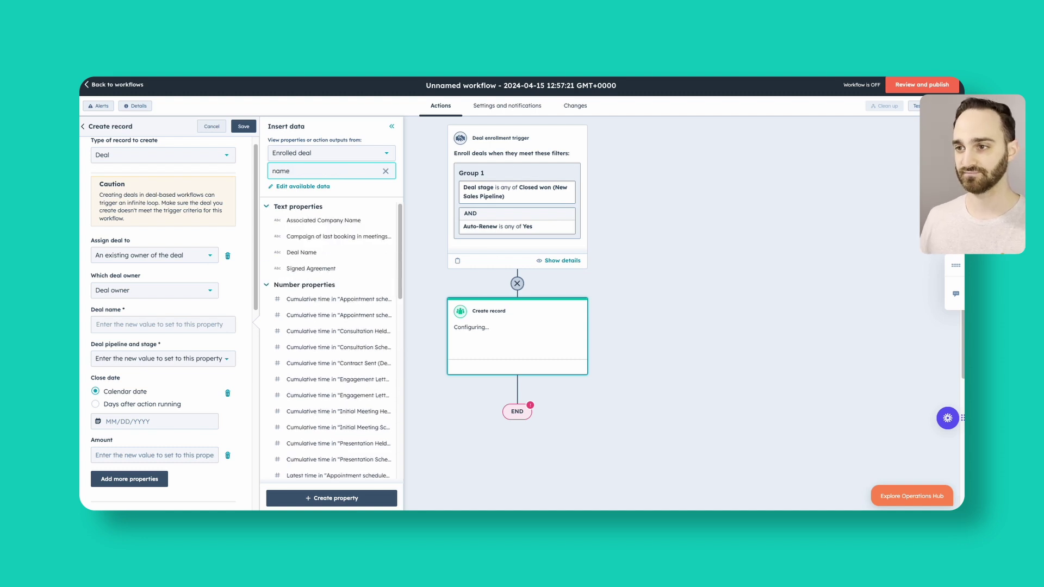
pyautogui.click(301, 253)
pyautogui.click(160, 326)
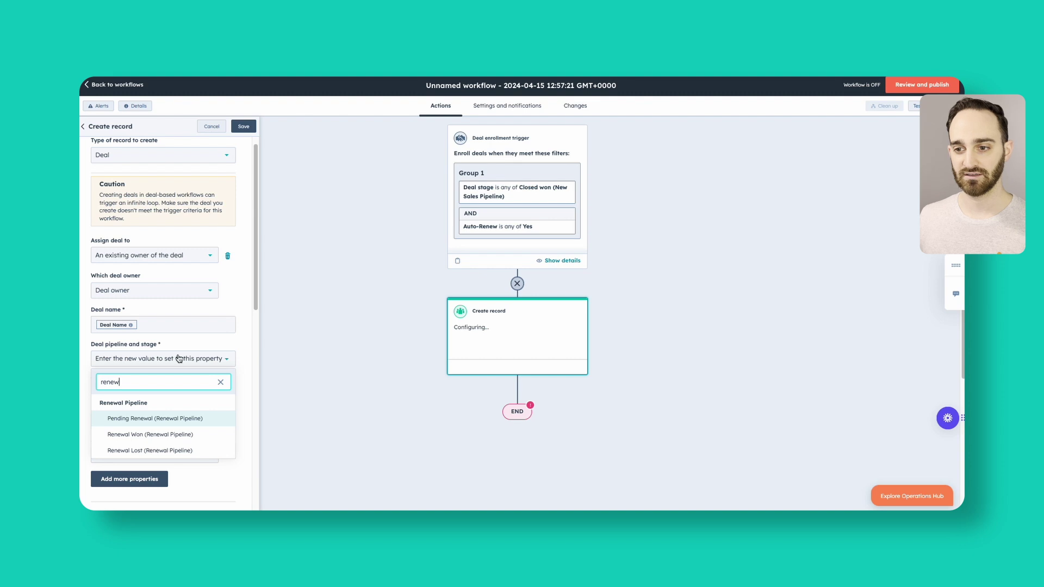
# Place the new deal in Pending Renewal (Renewal Pipeline), closing 365 days after the action runs
pyautogui.click(173, 419)
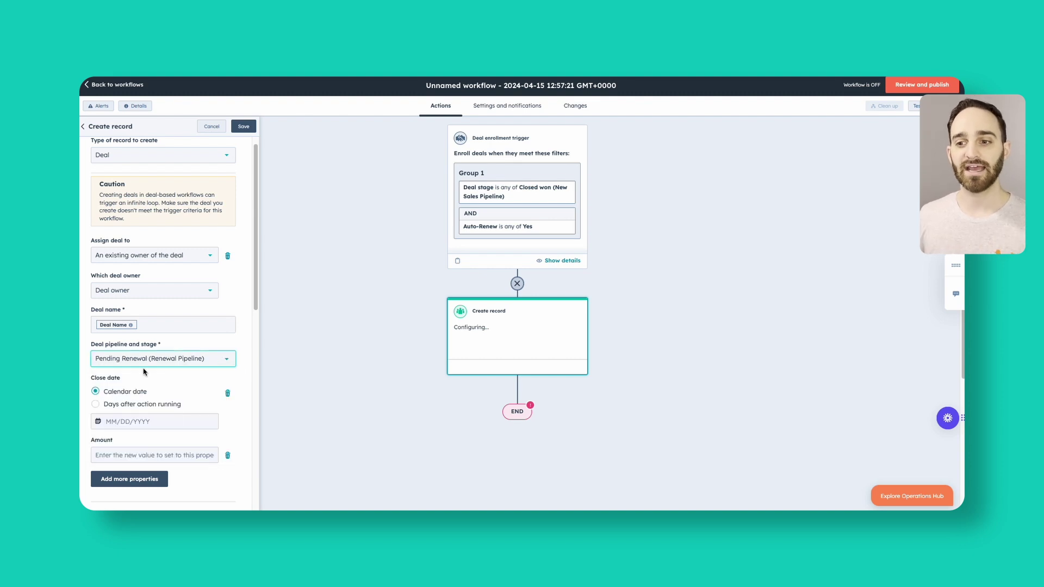
pyautogui.click(150, 406)
pyautogui.click(102, 416)
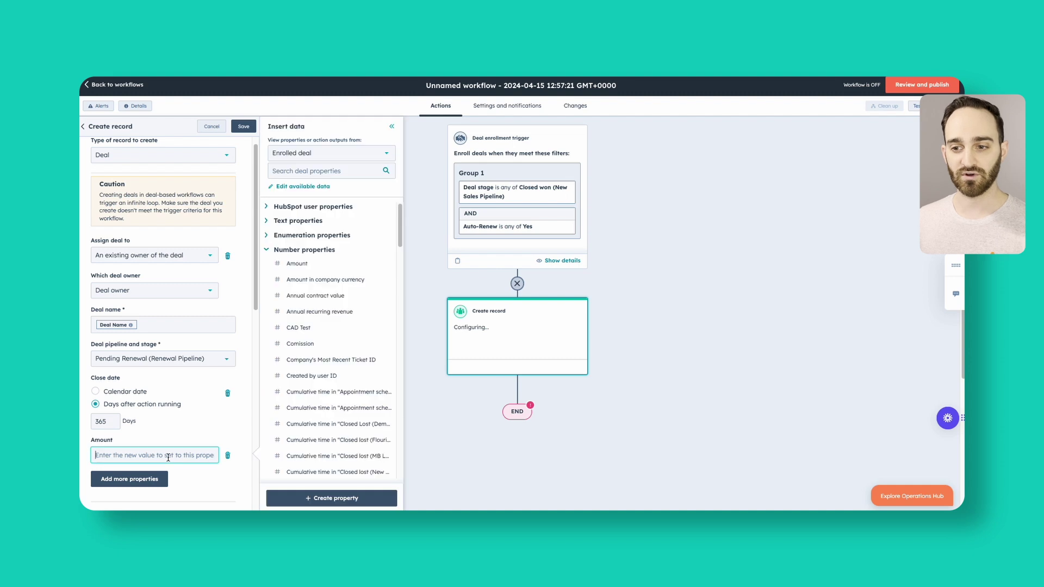
# Copy the enrolled deal's Amount into the new deal and add the Auto-Renew property
pyautogui.click(297, 264)
pyautogui.scroll(-2, 208, 448)
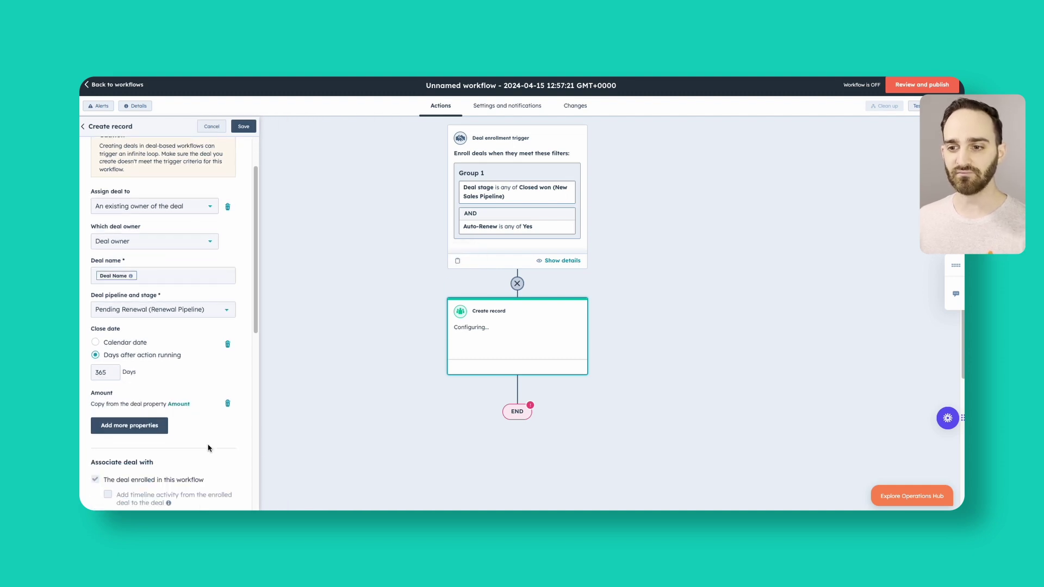
pyautogui.click(163, 427)
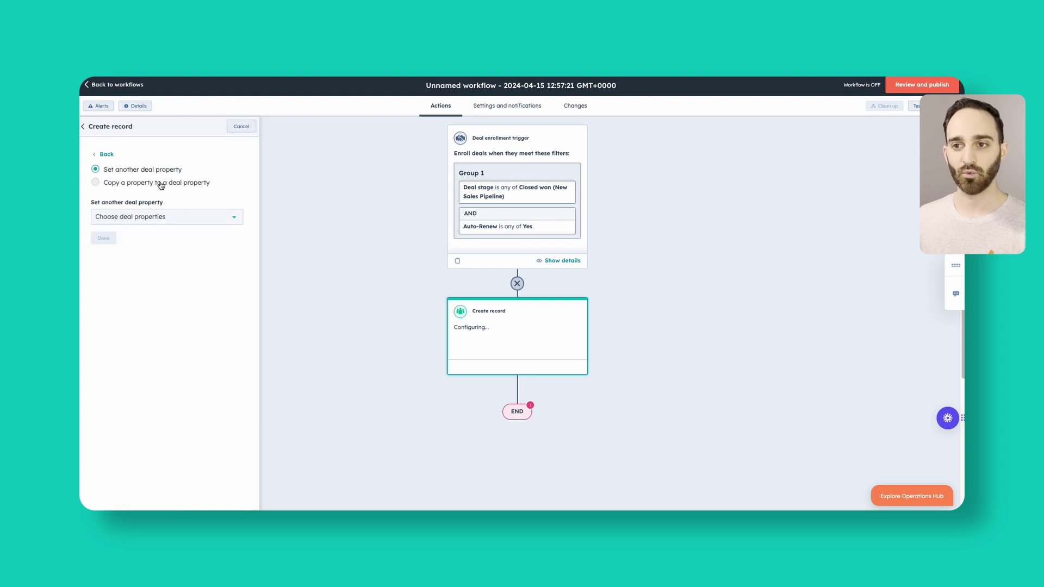
pyautogui.click(173, 224)
pyautogui.write('auto')
pyautogui.click(152, 276)
pyautogui.click(161, 343)
pyautogui.click(100, 243)
# Set the new deal's Auto-Renew value to Yes
pyautogui.scroll(-2, 170, 432)
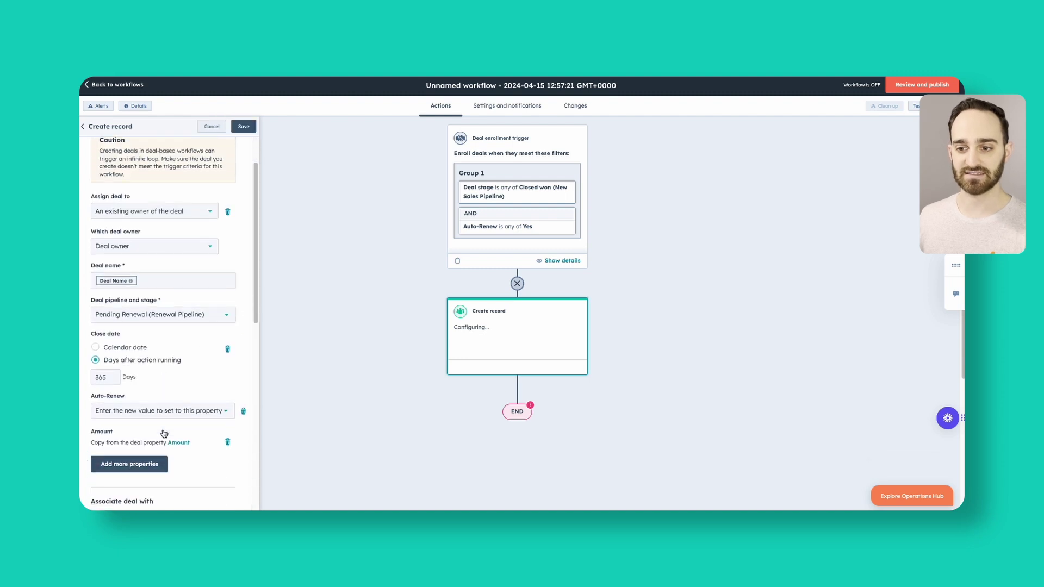
pyautogui.scroll(1, 184, 409)
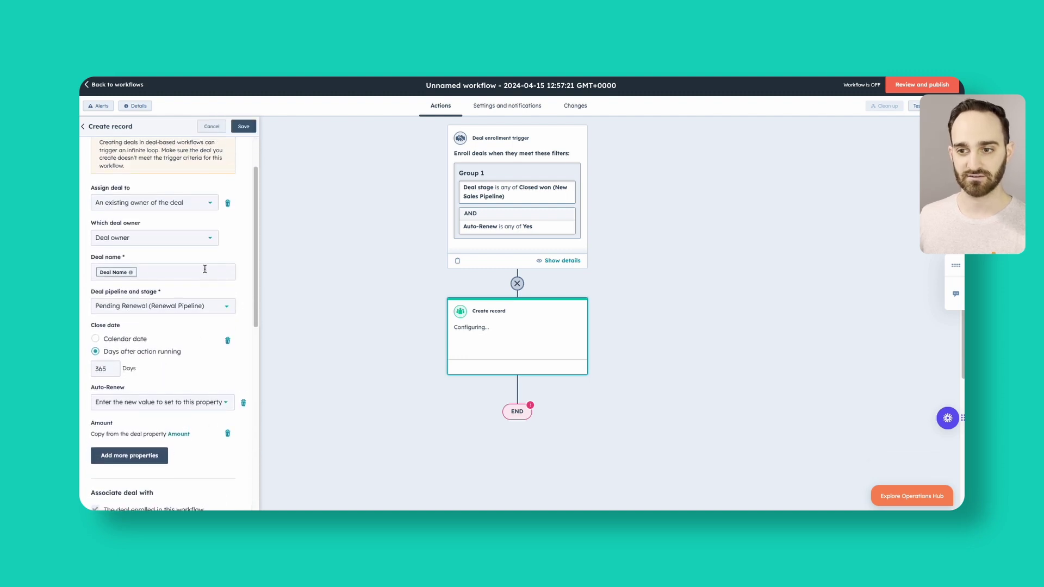
pyautogui.click(191, 402)
pyautogui.click(129, 427)
pyautogui.scroll(-4, 216, 429)
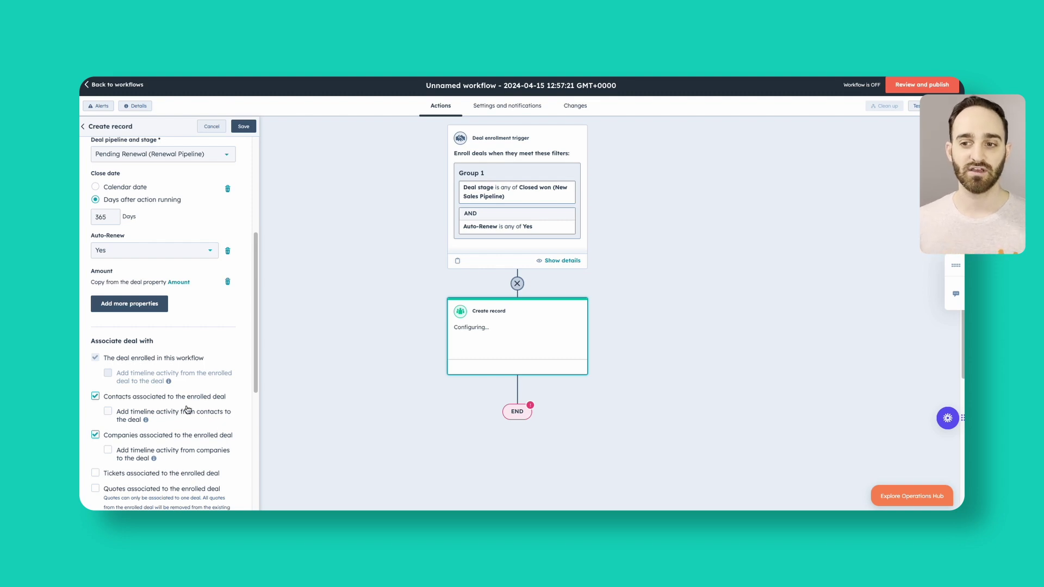
pyautogui.moveTo(155, 375)
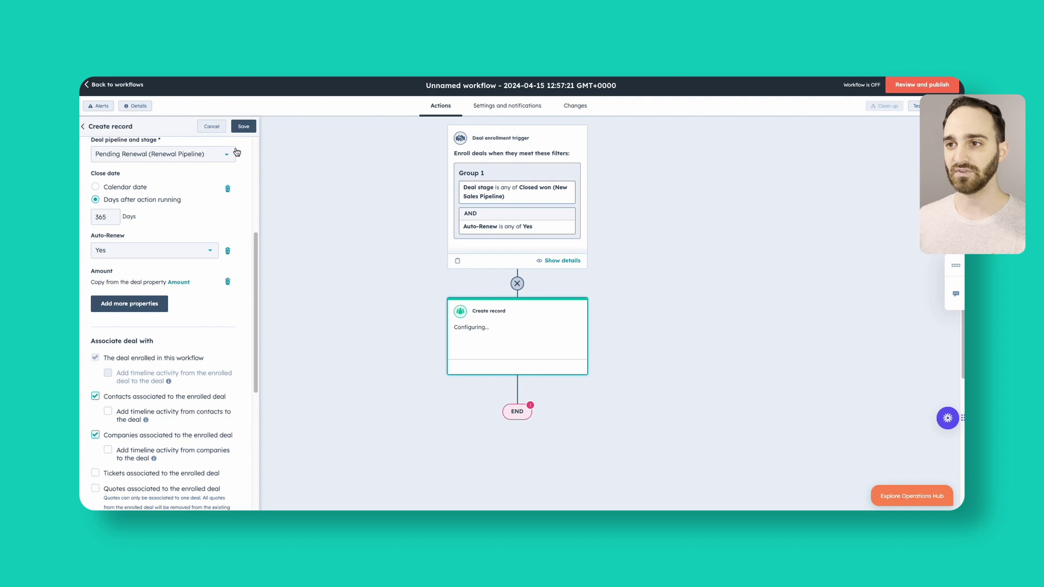
# Save the action and rename the workflow 'Create auto-renewal deals when a deal is won' with a generated description
pyautogui.click(249, 129)
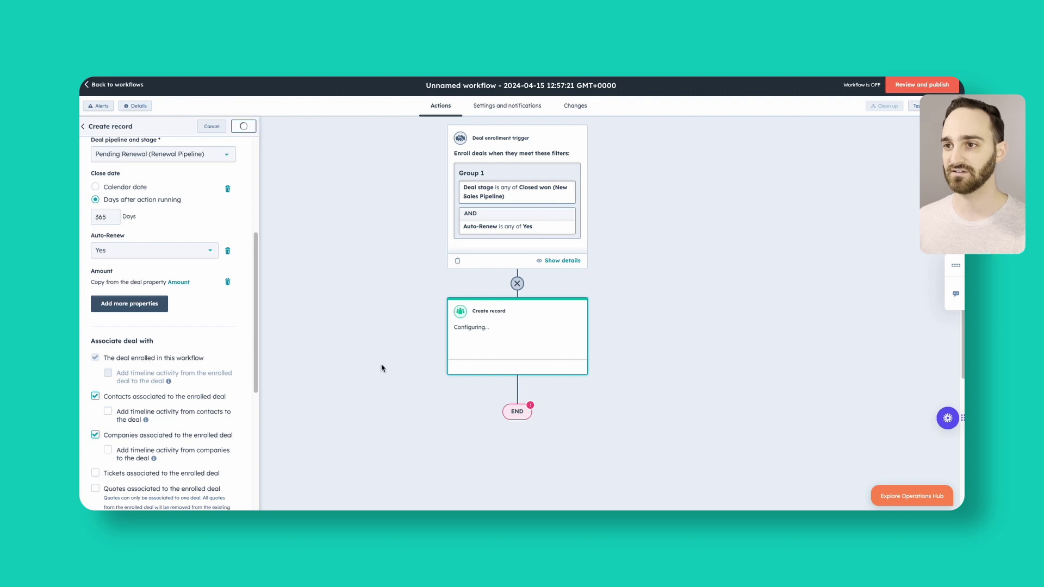
pyautogui.click(563, 86)
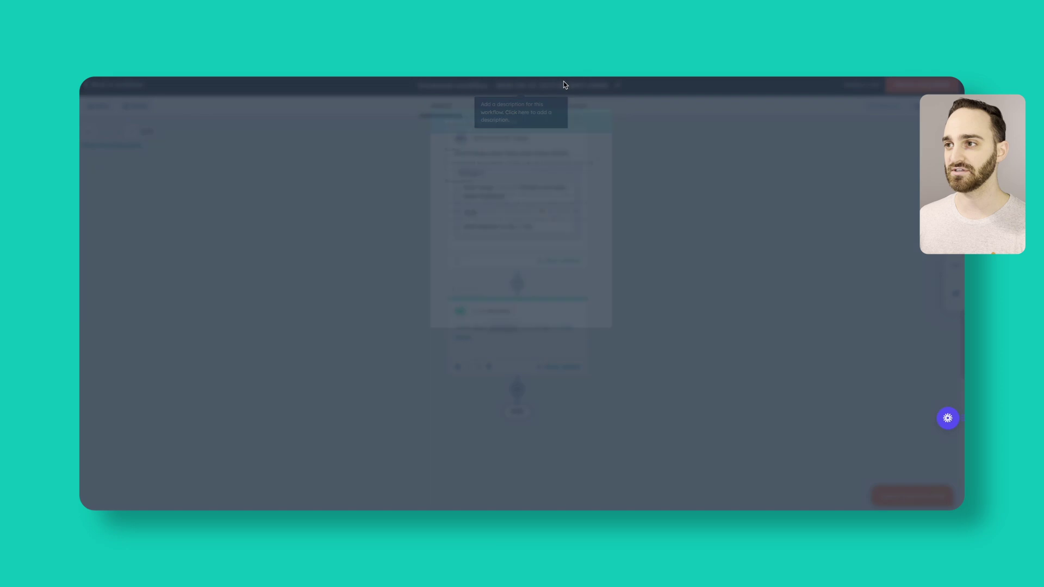
pyautogui.tripleClick(537, 156)
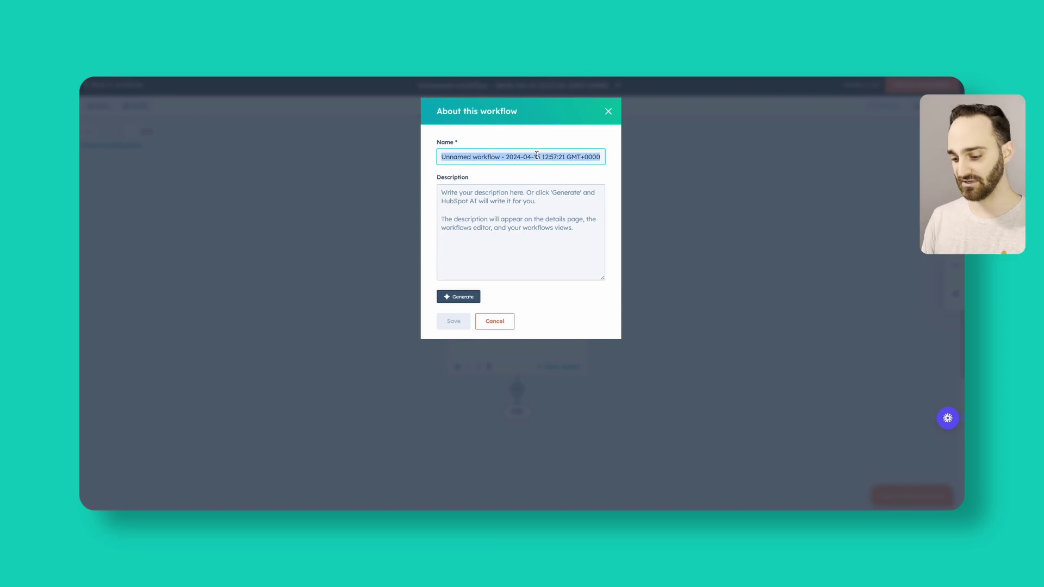
pyautogui.write('Create auto-renewal deals when a deal is won')
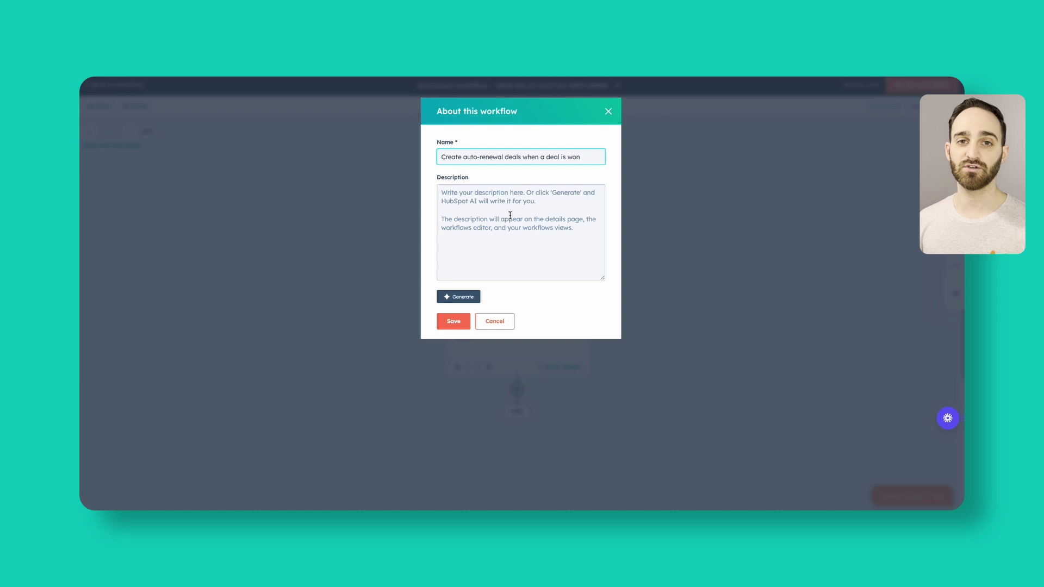
pyautogui.click(474, 298)
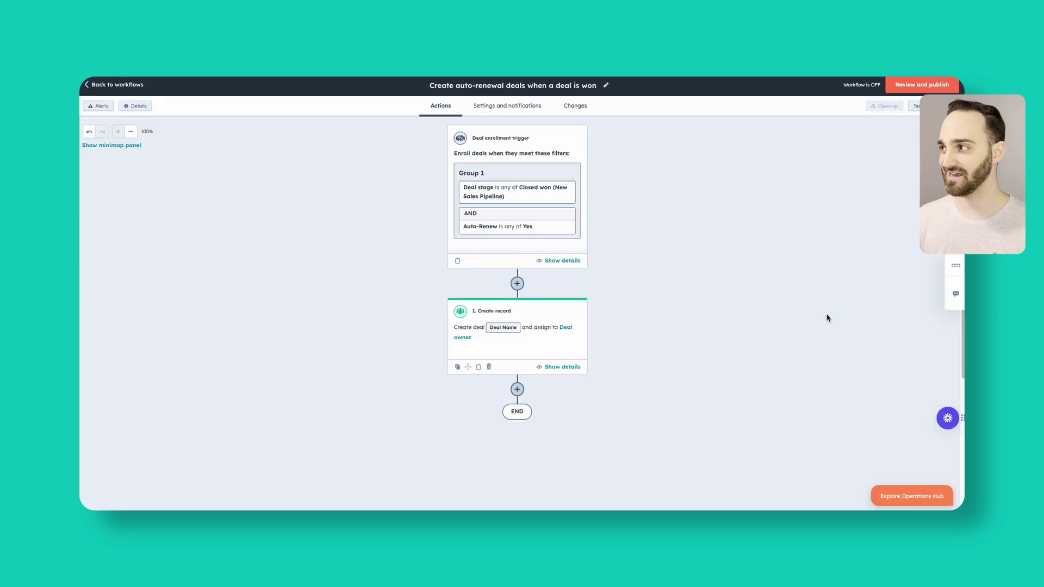
# Review and turn on the workflow, then return to the workflows list
pyautogui.click(922, 85)
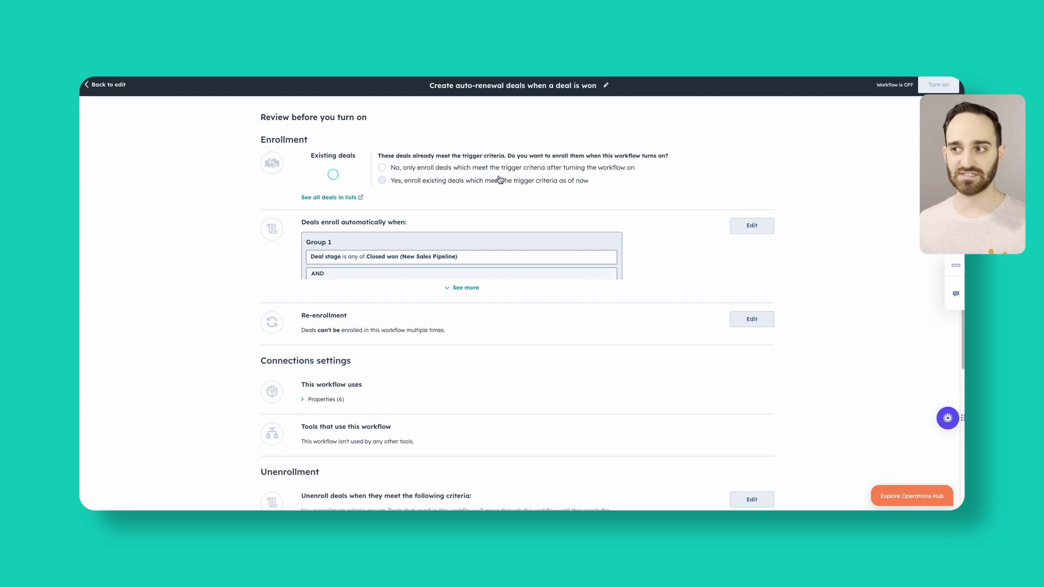
pyautogui.click(939, 85)
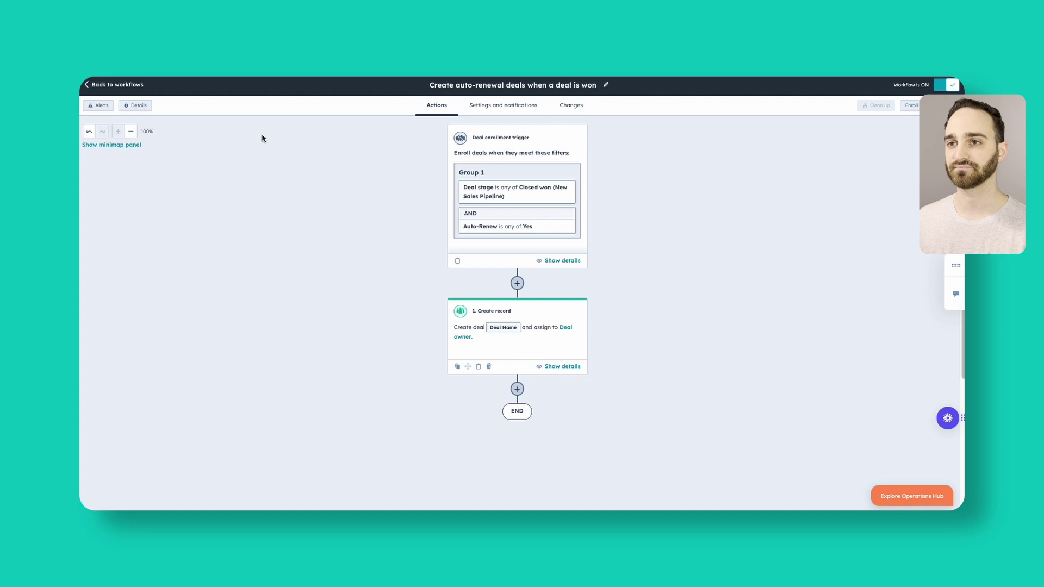
pyautogui.click(141, 88)
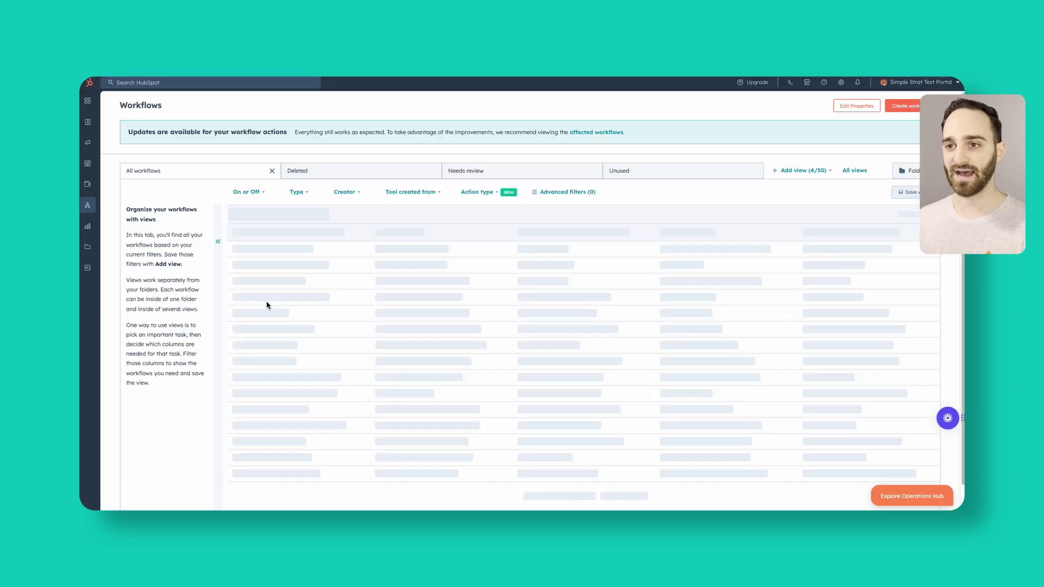
# Move the test deal to Closed Won with Auto-Renew Yes, then view the Renewal Pipeline board
pyautogui.moveTo(87, 143)
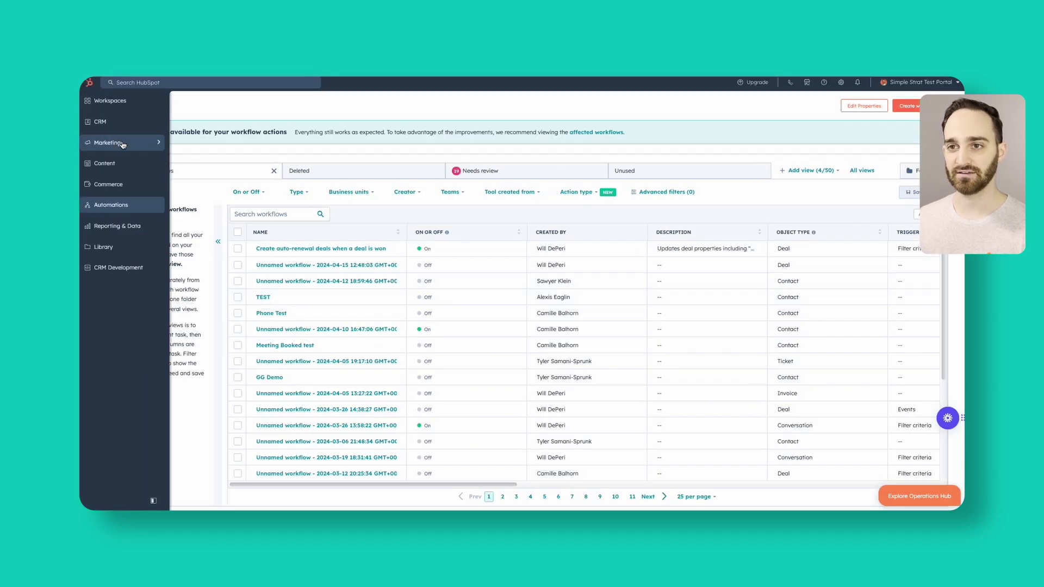
pyautogui.moveTo(155, 122)
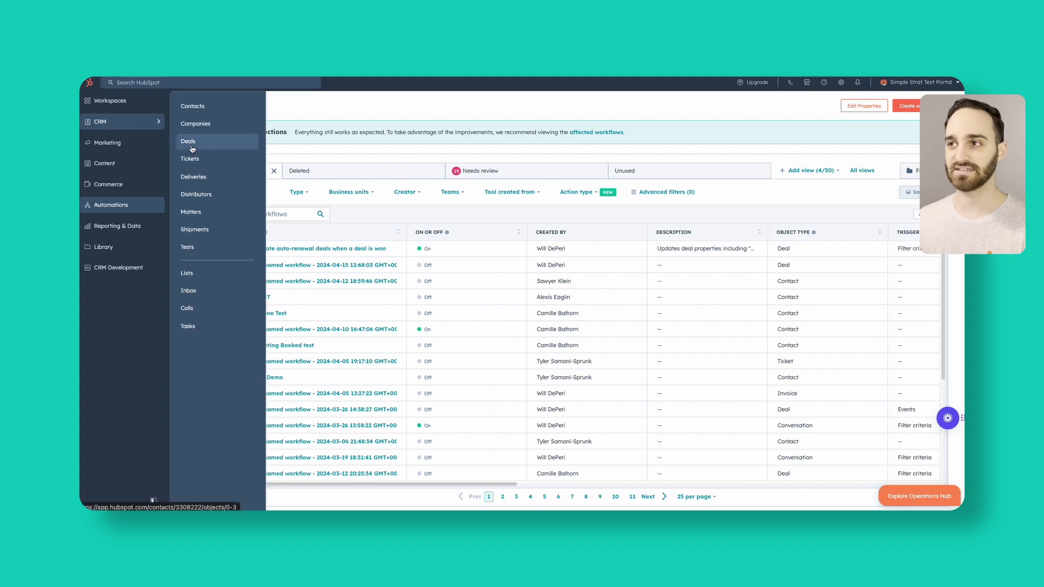
pyautogui.click(192, 145)
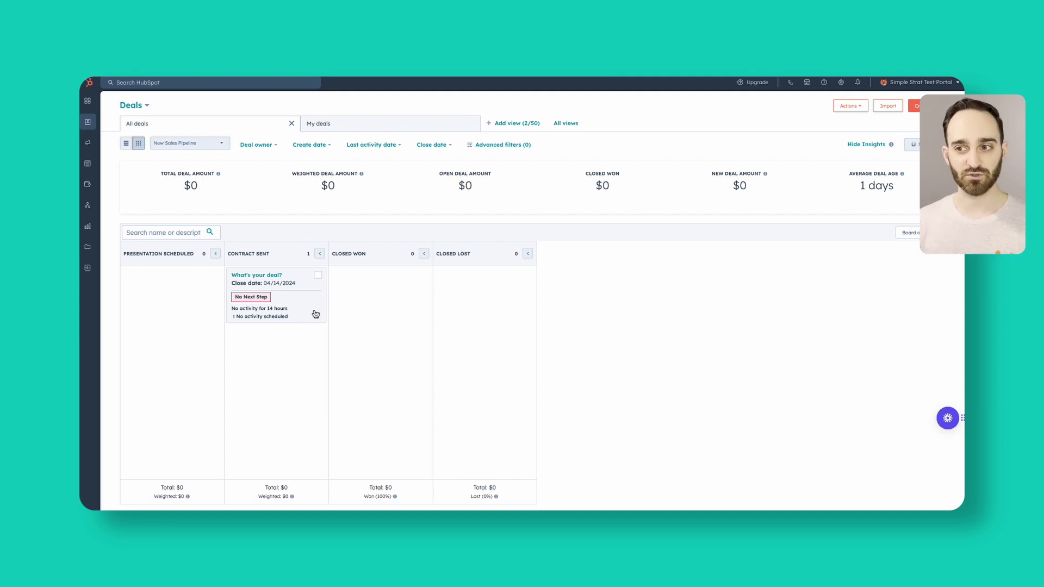
pyautogui.moveTo(316, 314); pyautogui.dragTo(417, 328)
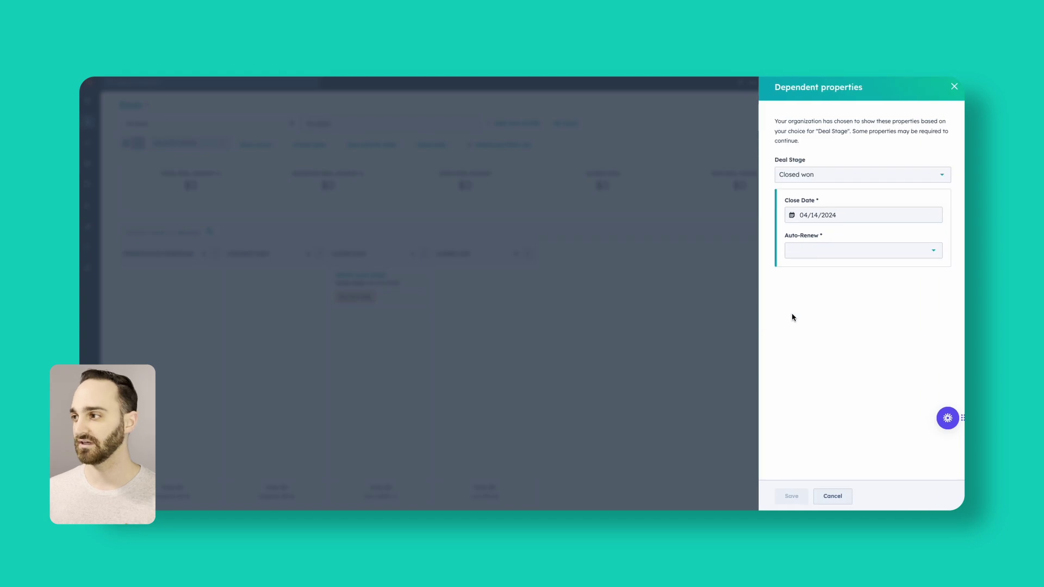
pyautogui.click(830, 251)
pyautogui.click(828, 289)
pyautogui.click(803, 413)
pyautogui.click(659, 341)
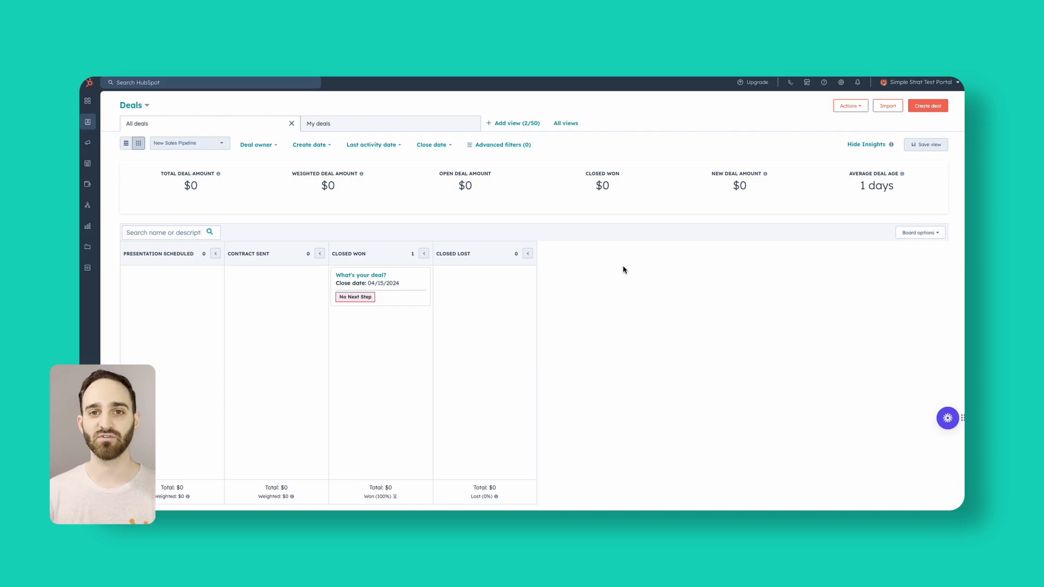
pyautogui.click(209, 143)
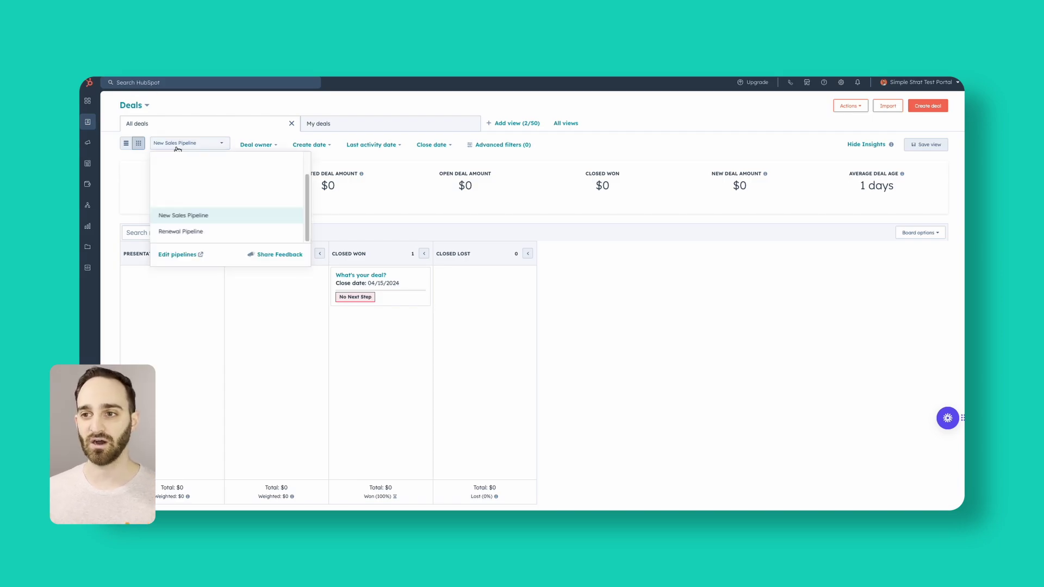
pyautogui.click(199, 232)
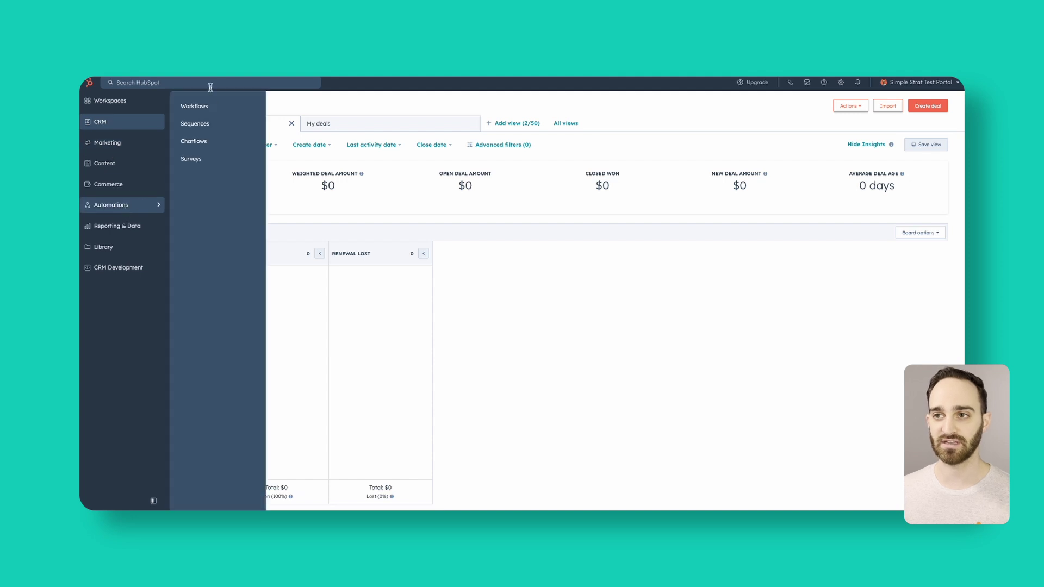
# Open the auto-renewal deal workflow's enrollment trigger settings from the workflows list
pyautogui.click(223, 106)
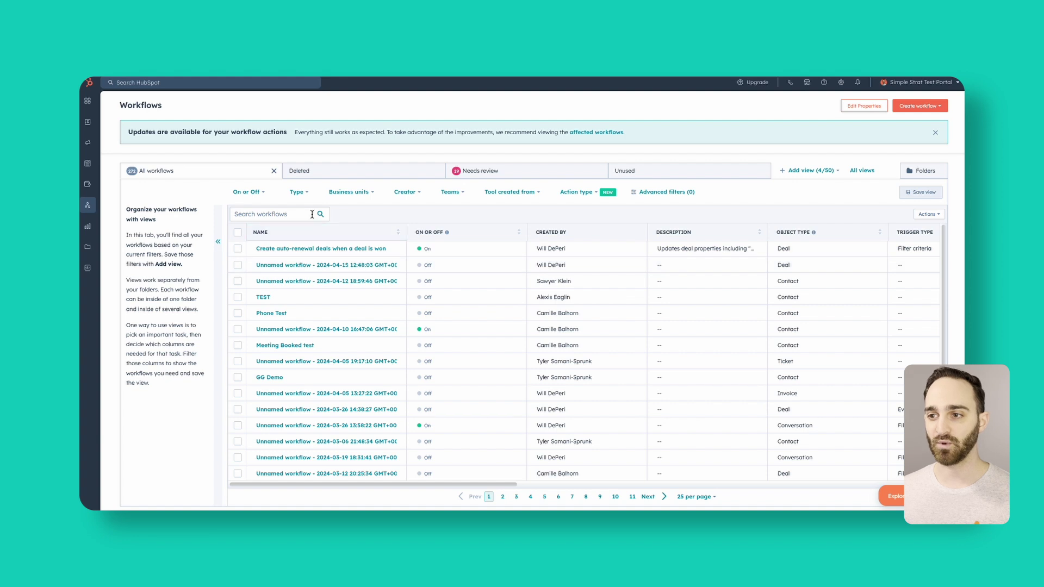
pyautogui.click(294, 253)
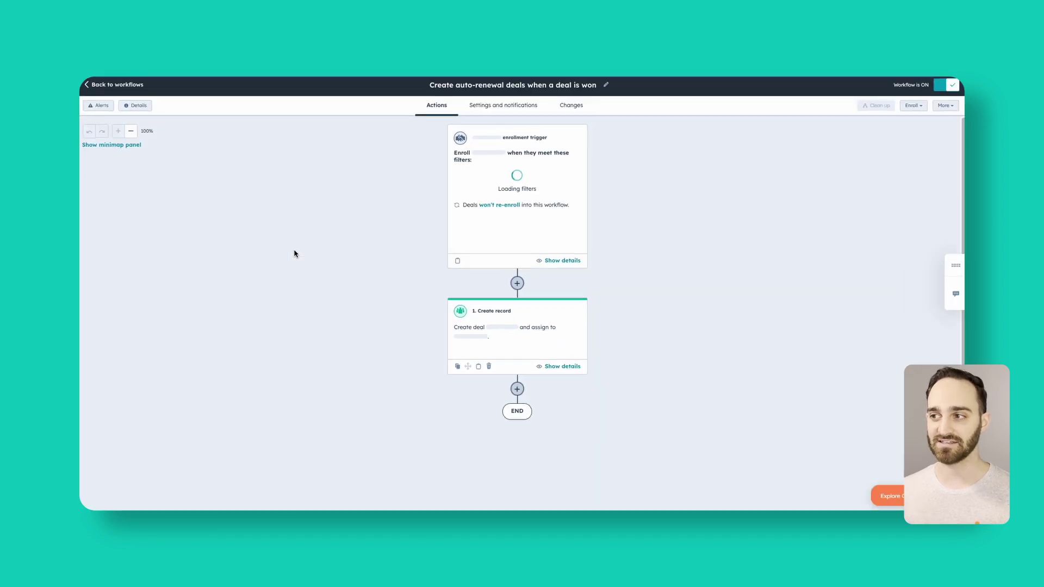
pyautogui.click(565, 202)
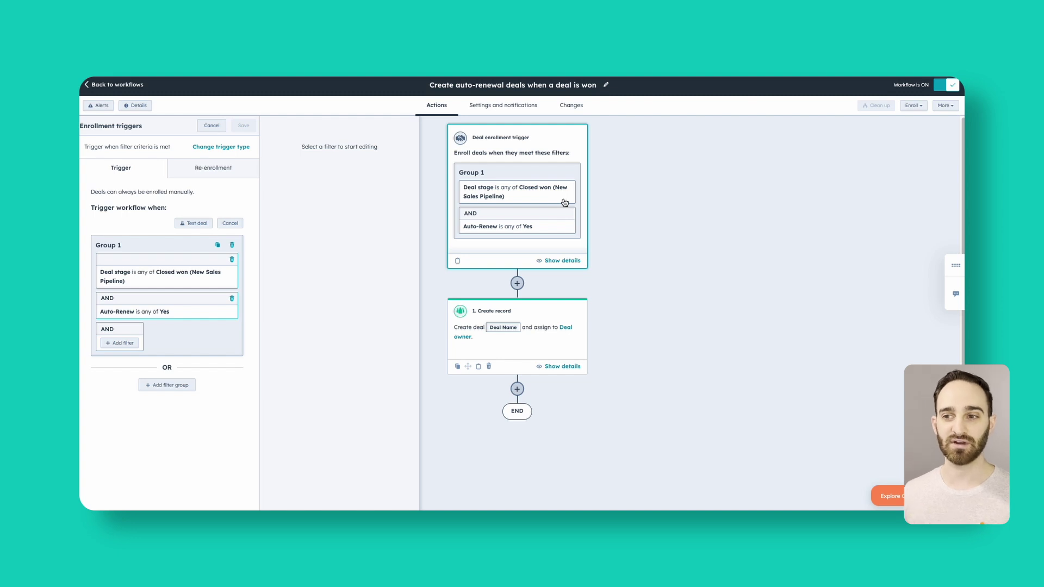
# Add Renewal Won (Renewal Pipeline) to the Deal stage trigger, save, and return to workflows
pyautogui.click(219, 282)
pyautogui.click(392, 177)
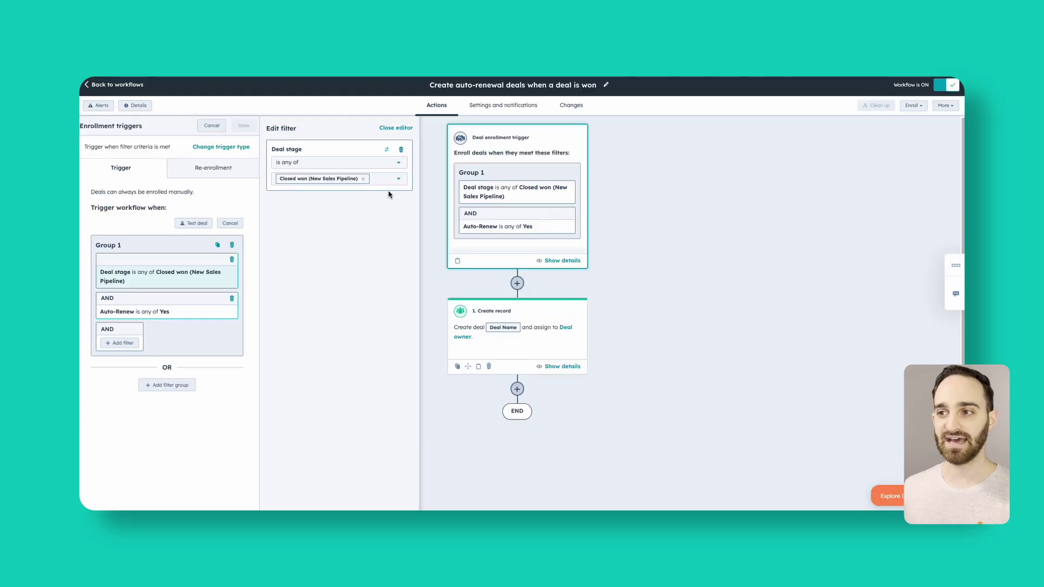
pyautogui.click(392, 183)
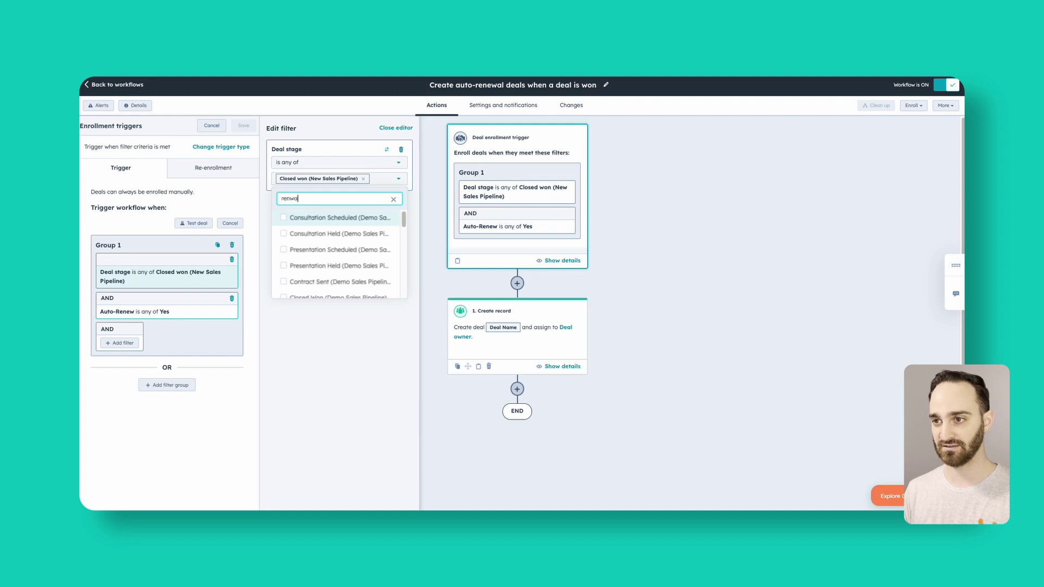
pyautogui.press('BackSpace')
pyautogui.write('ewal')
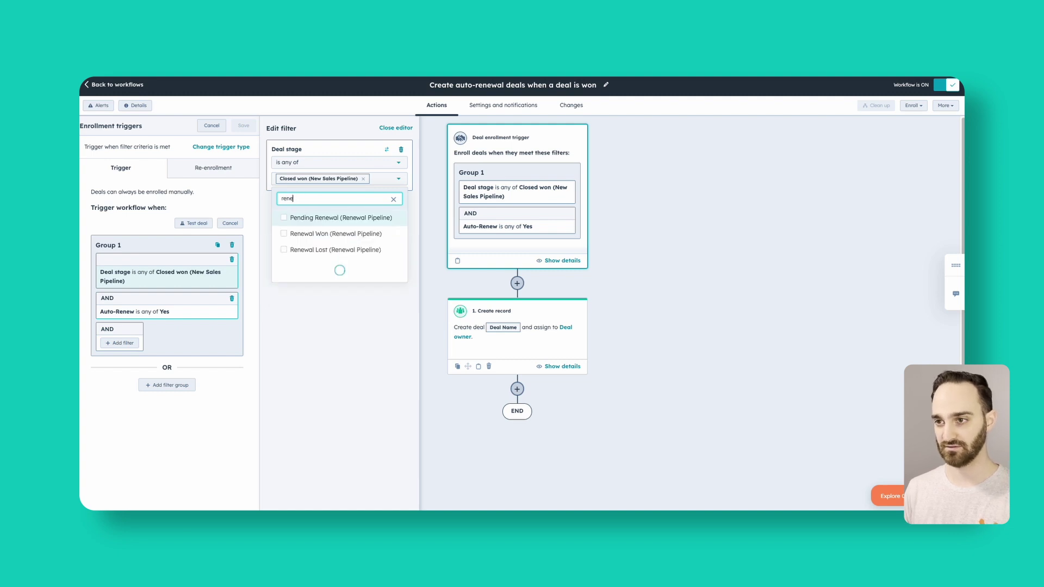
pyautogui.click(340, 234)
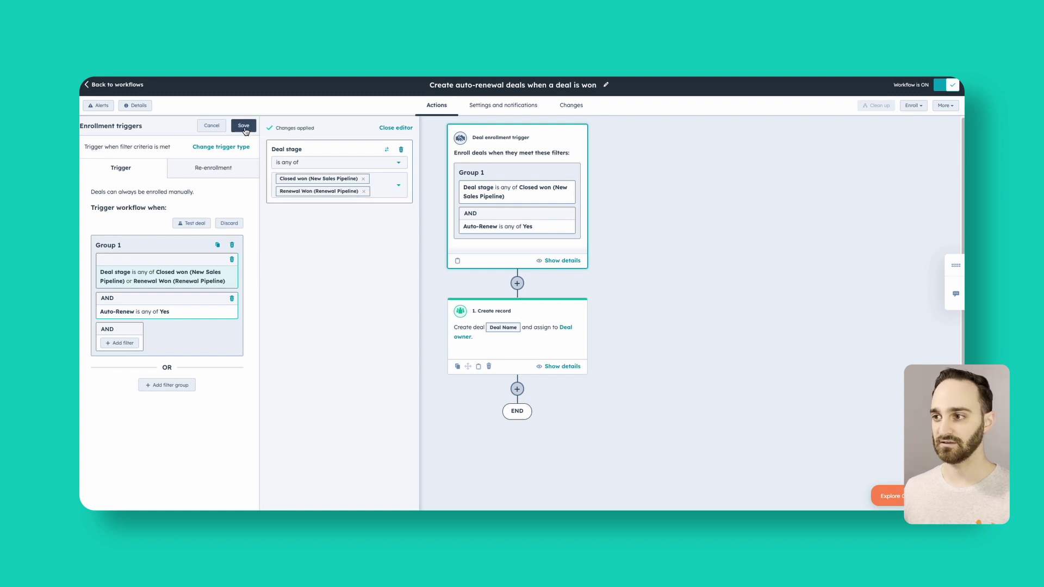
pyautogui.click(244, 127)
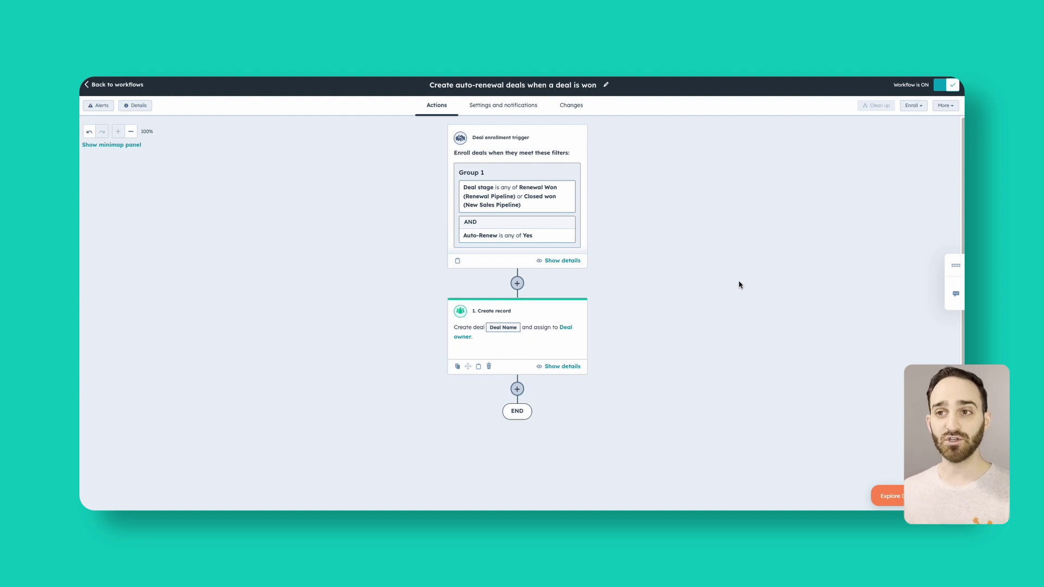
pyautogui.click(133, 87)
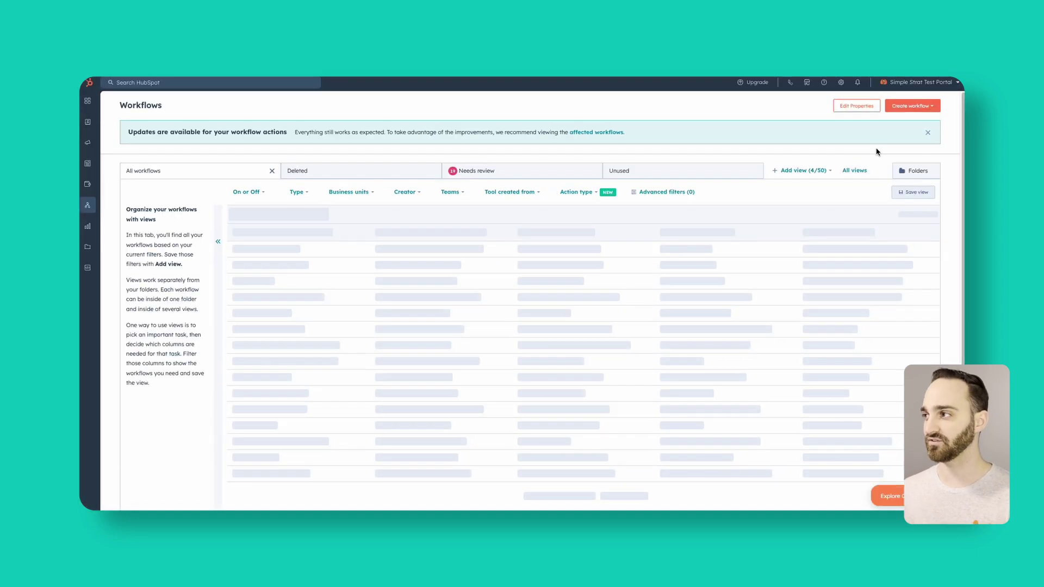
# Start a new workflow from scratch that enrolls deals when filter criteria are met
pyautogui.click(927, 110)
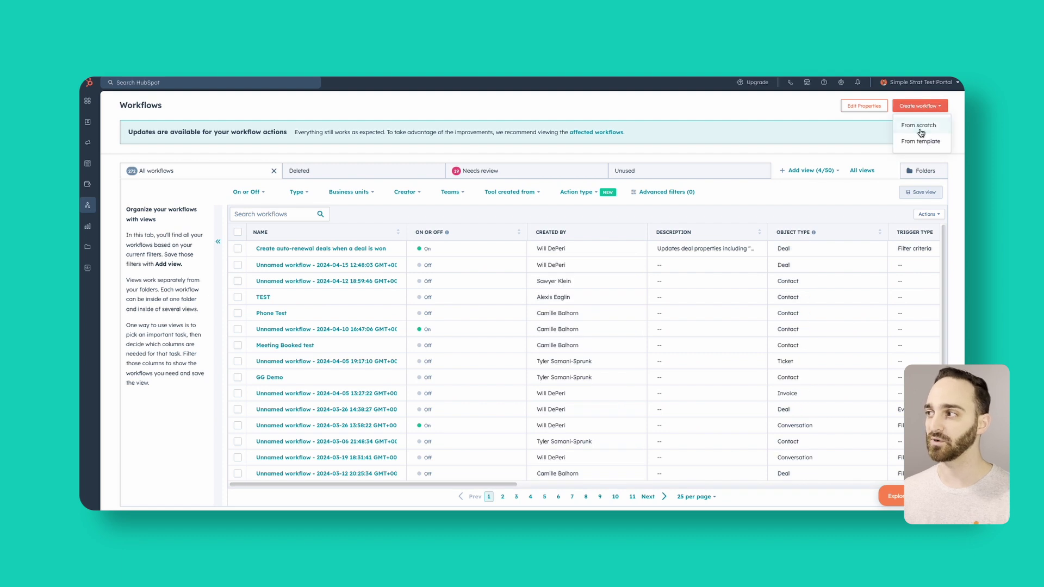
pyautogui.click(920, 125)
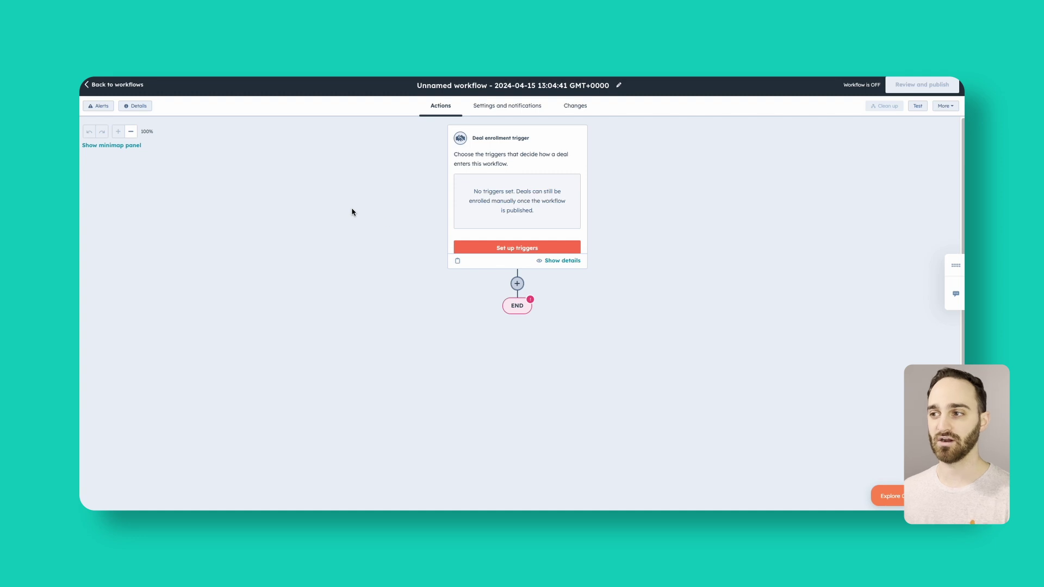
pyautogui.click(516, 227)
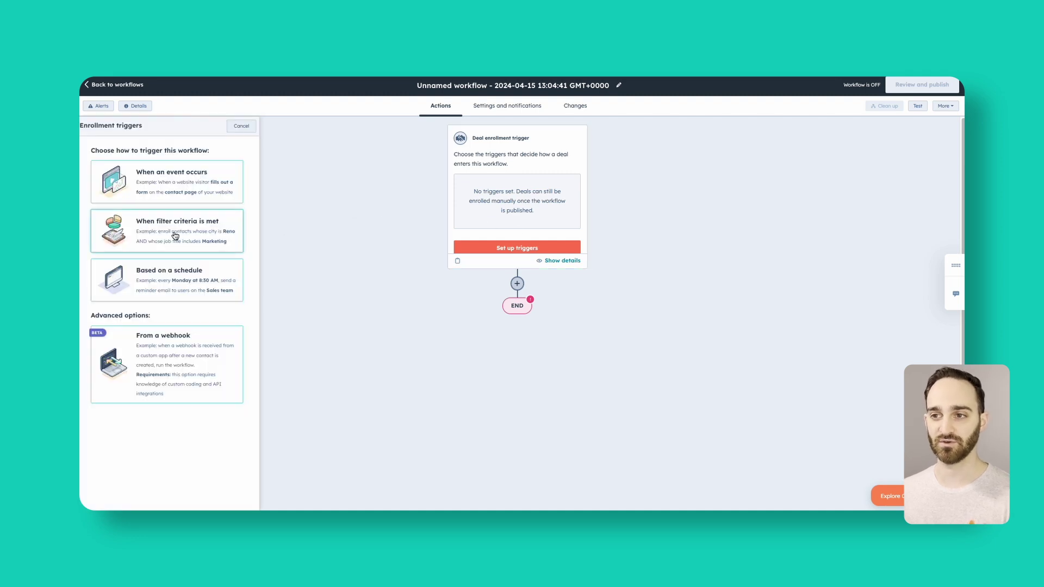
pyautogui.click(175, 234)
# Add a trigger condition: Deal stage is Pending Renewal (Renewal Pipeline)
pyautogui.click(350, 228)
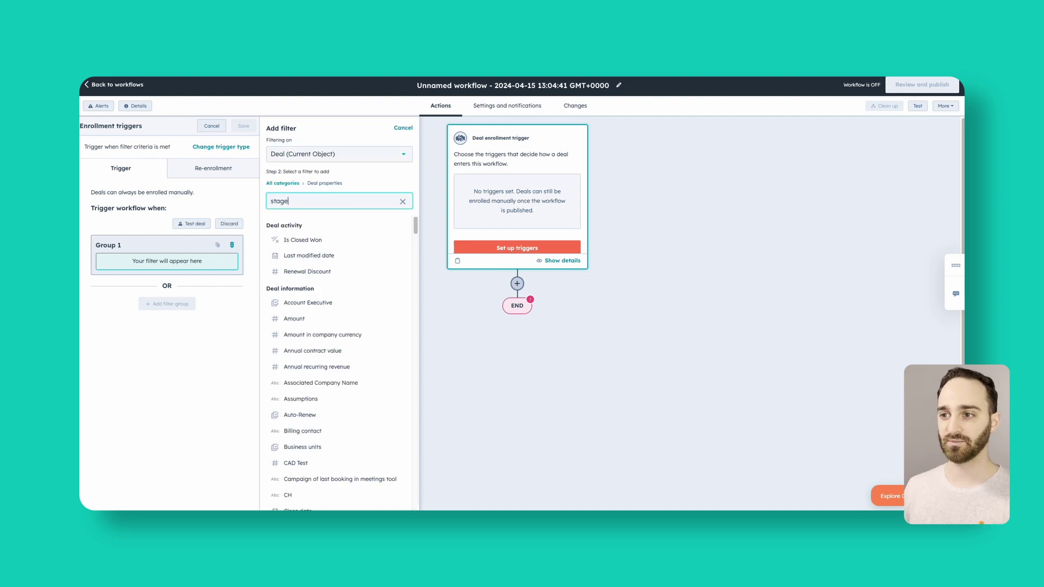
pyautogui.click(327, 240)
pyautogui.click(321, 184)
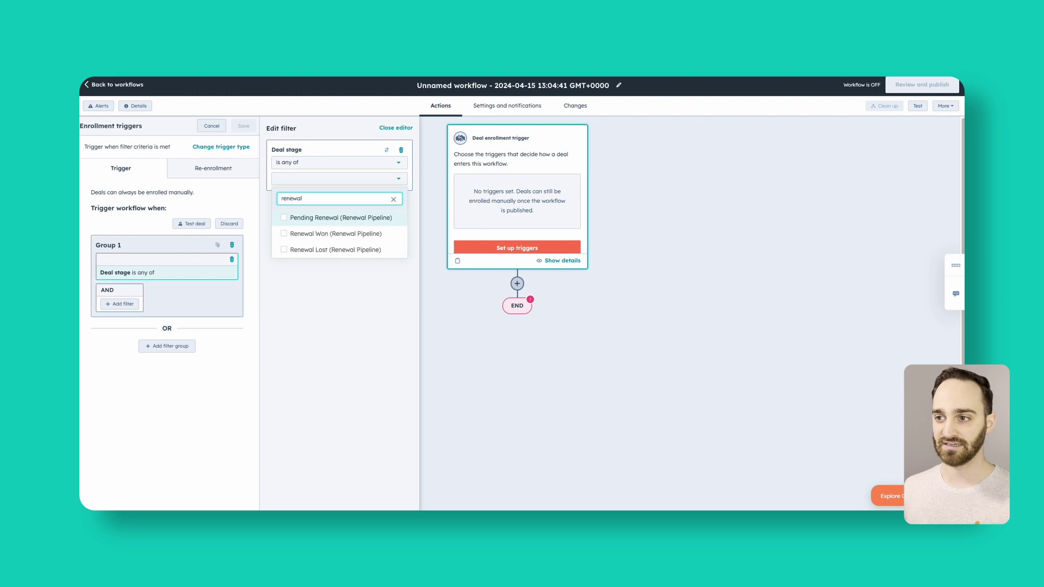
pyautogui.click(322, 220)
pyautogui.click(339, 348)
# Add a second condition: Close date is less than 0 days from now
pyautogui.click(119, 314)
pyautogui.click(308, 224)
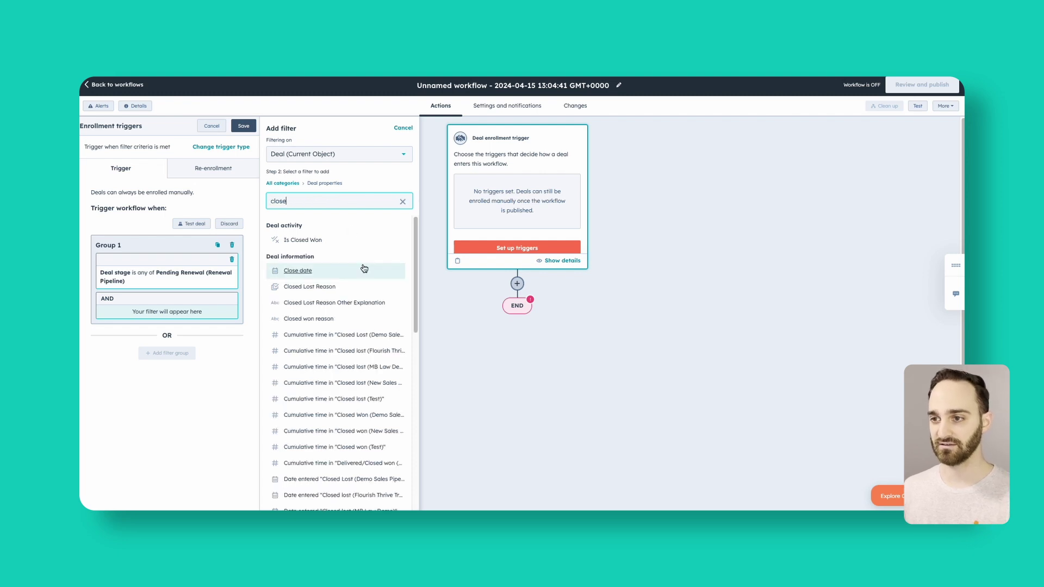
pyautogui.click(326, 271)
pyautogui.click(312, 164)
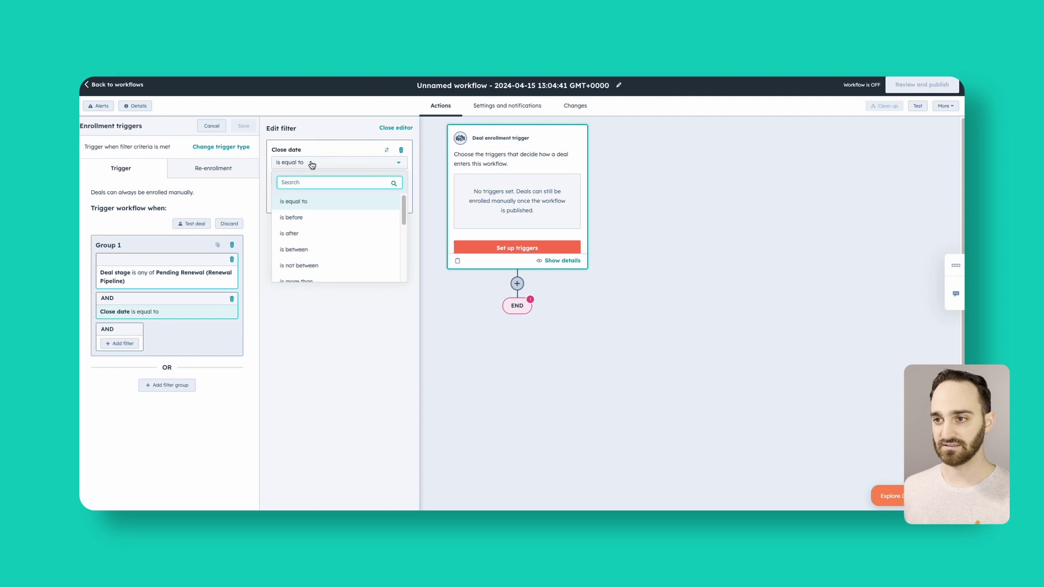
pyautogui.scroll(-3, 342, 242)
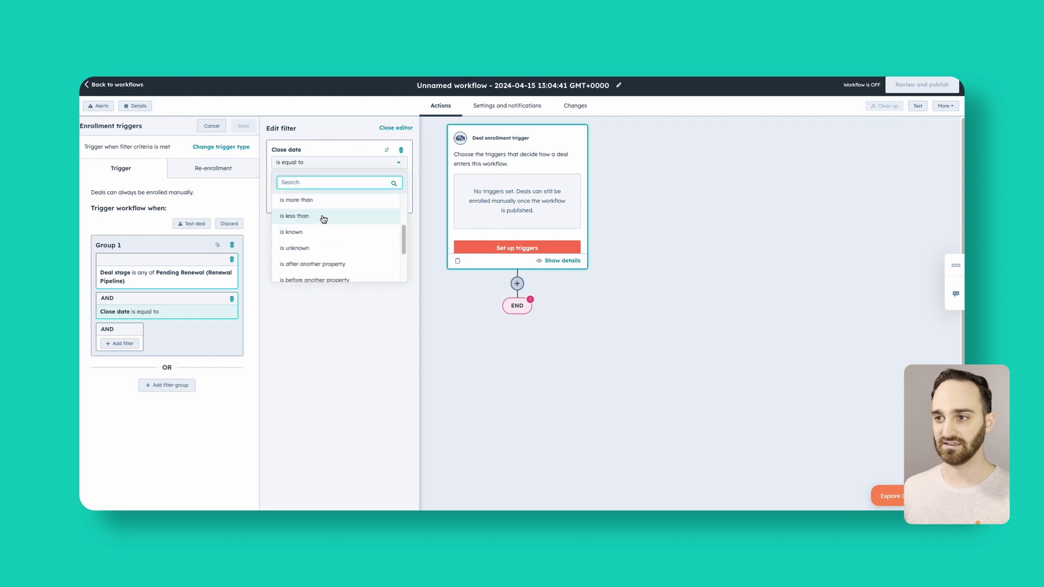
pyautogui.click(322, 218)
pyautogui.click(305, 175)
pyautogui.write('1')
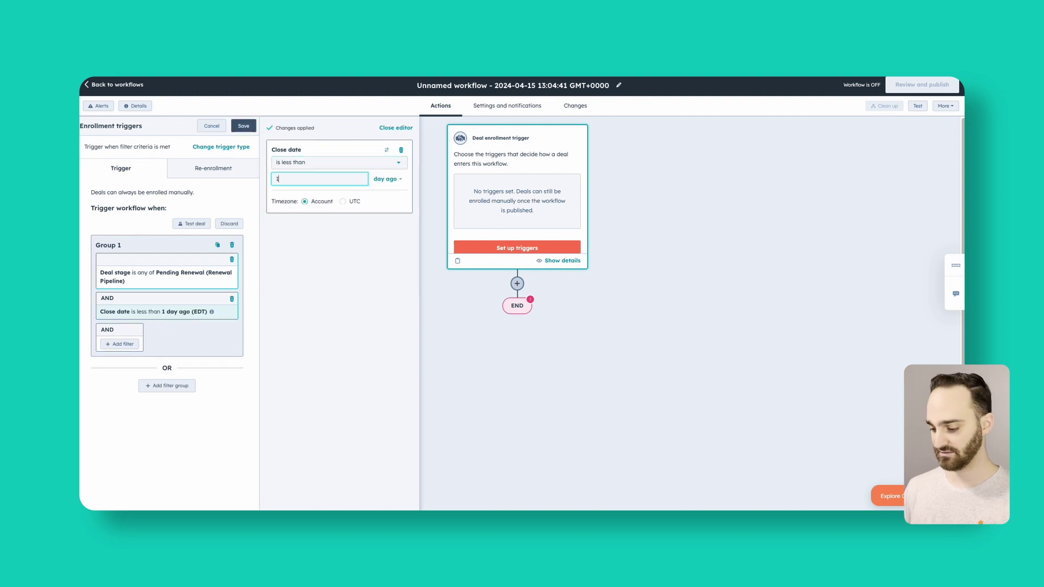
pyautogui.press('BackSpace')
pyautogui.write('0')
pyautogui.click(385, 179)
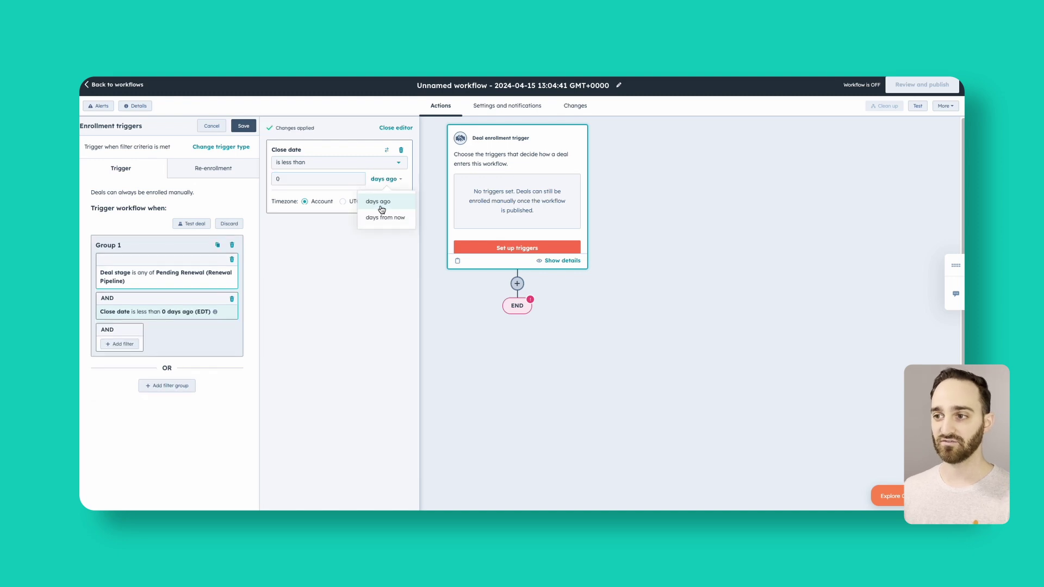
pyautogui.click(384, 217)
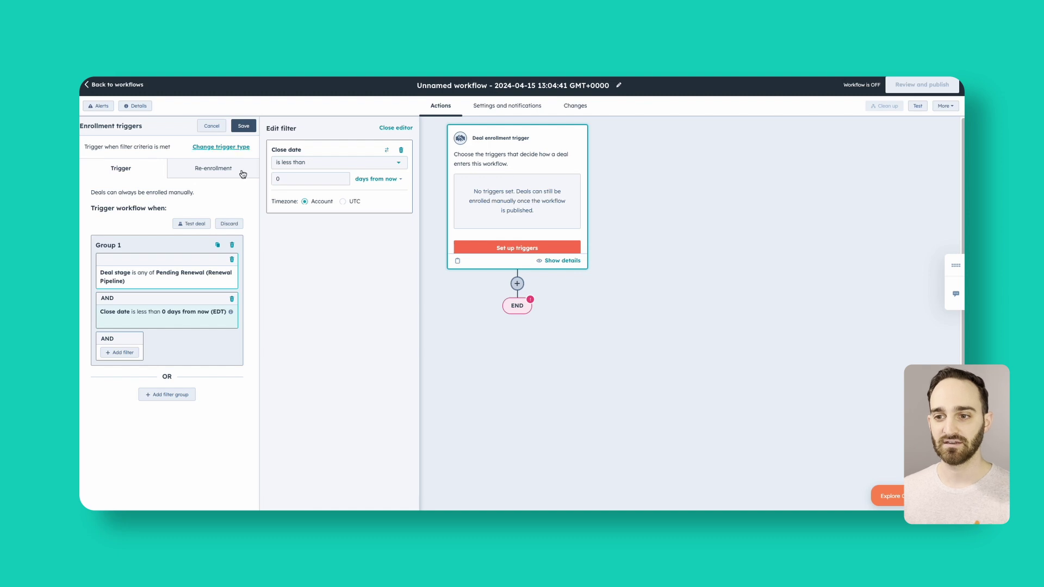
# Add a third condition requiring Auto-Renew to be Yes and save the triggers
pyautogui.click(135, 354)
pyautogui.click(307, 223)
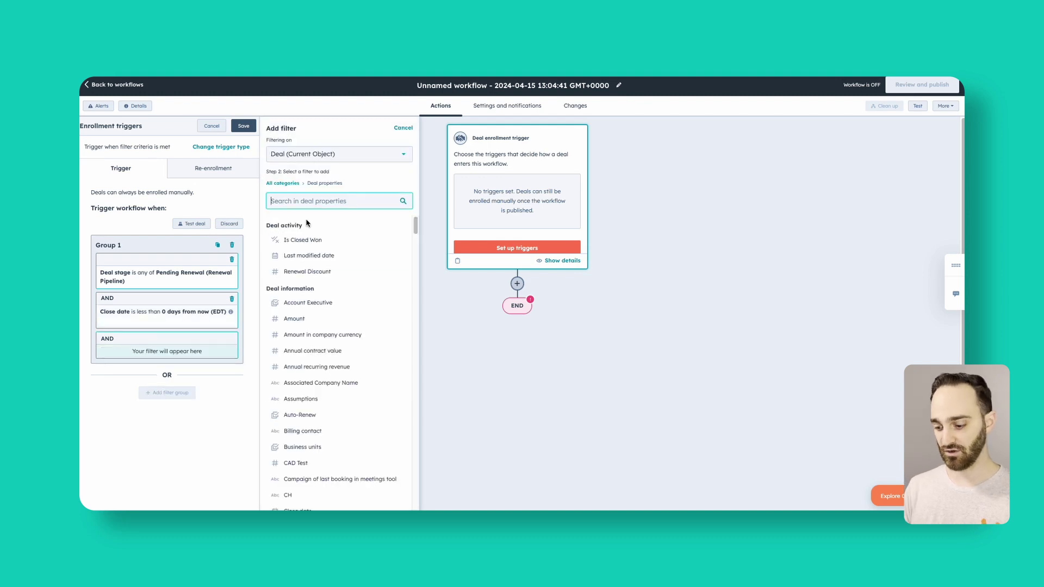
pyautogui.click(327, 239)
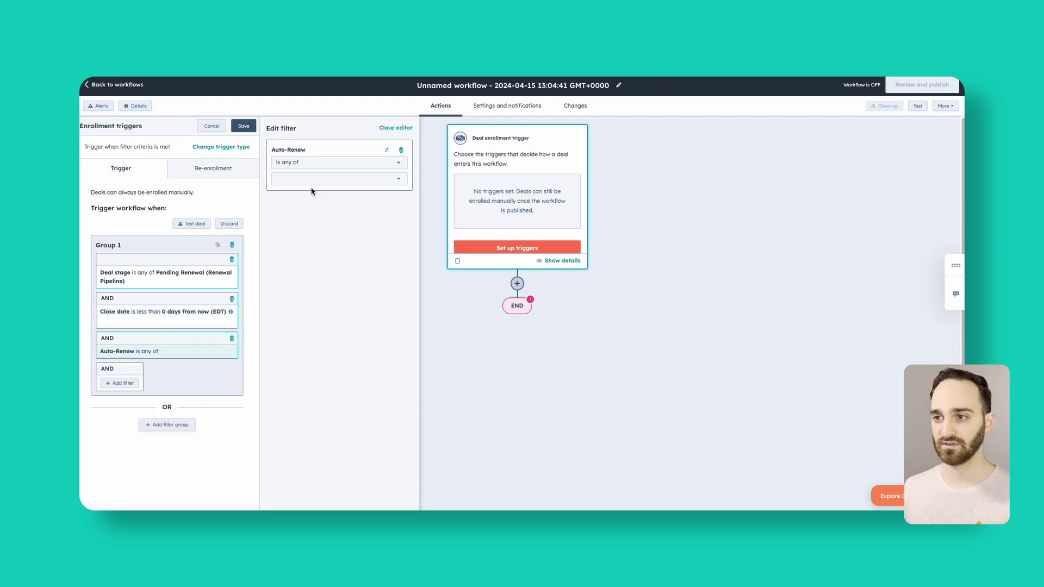
pyautogui.click(294, 198)
pyautogui.click(324, 349)
pyautogui.click(244, 127)
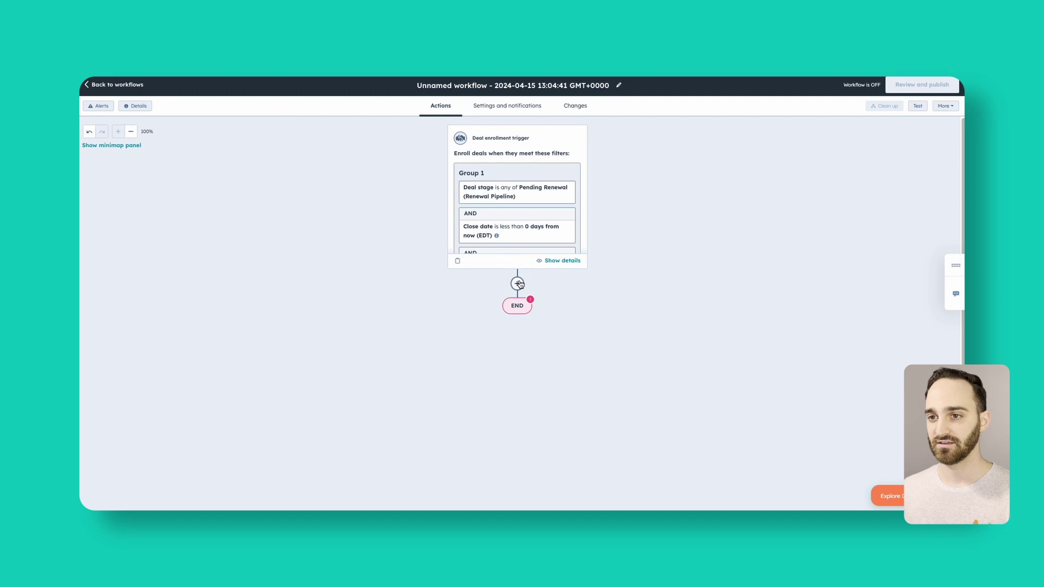
pyautogui.click(517, 283)
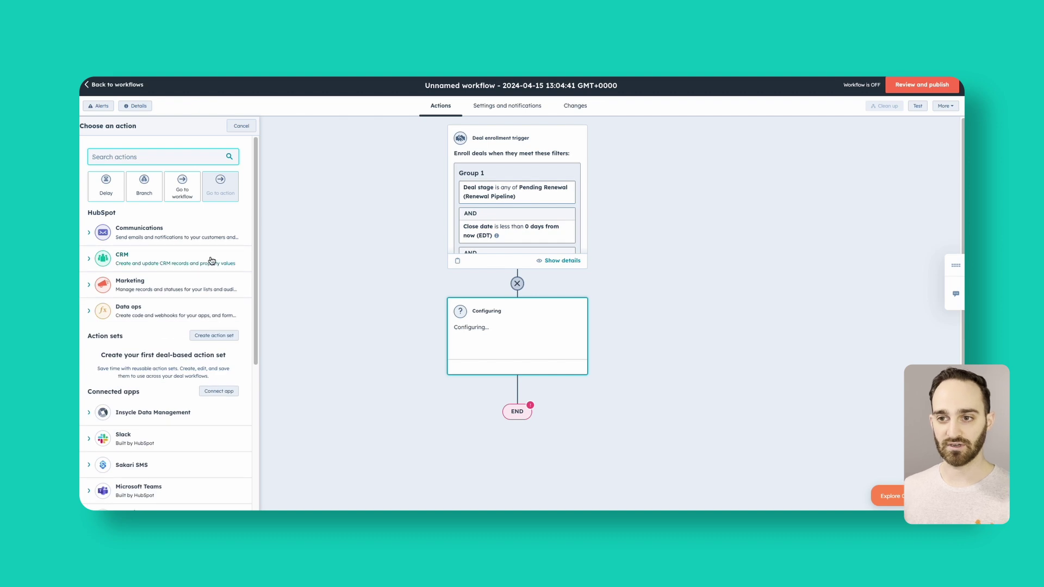
# Add a Set property value action setting Deal pipeline and stage to Renewal Won (Renewal Pipeline)
pyautogui.click(156, 264)
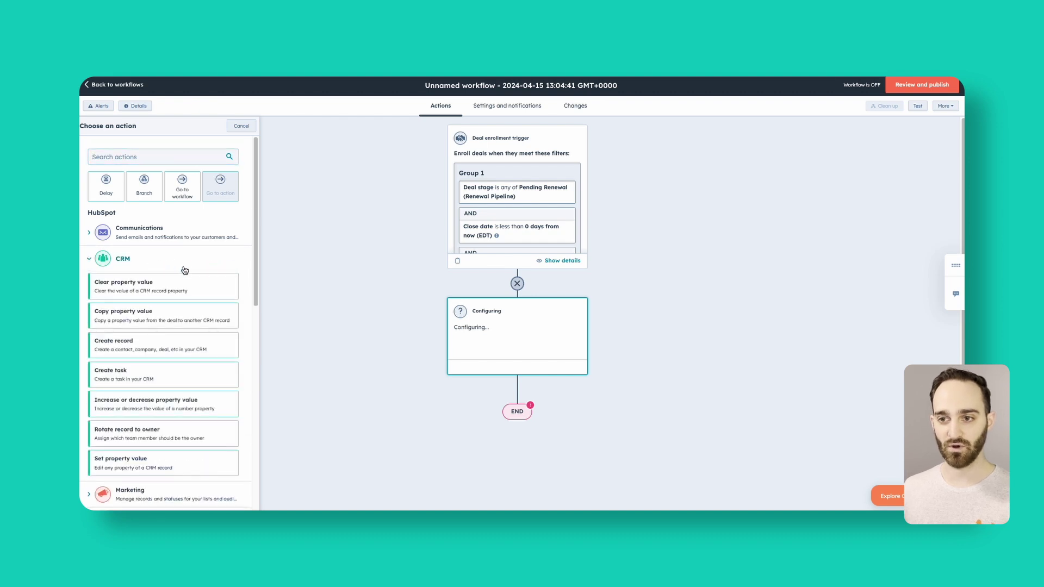
pyautogui.click(145, 466)
pyautogui.click(164, 210)
pyautogui.write('stage')
pyautogui.click(190, 312)
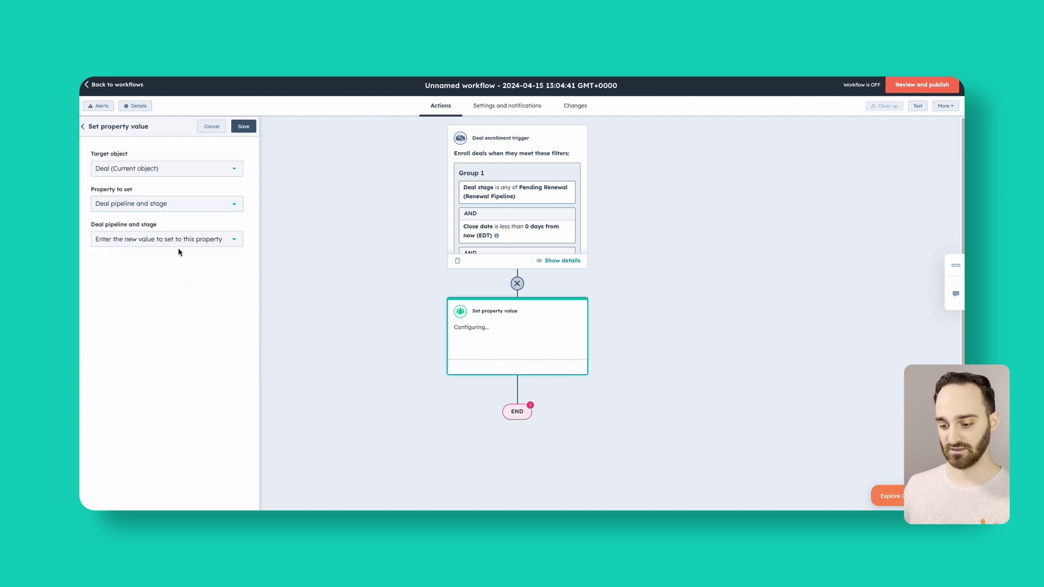
pyautogui.click(183, 246)
pyautogui.write('renew')
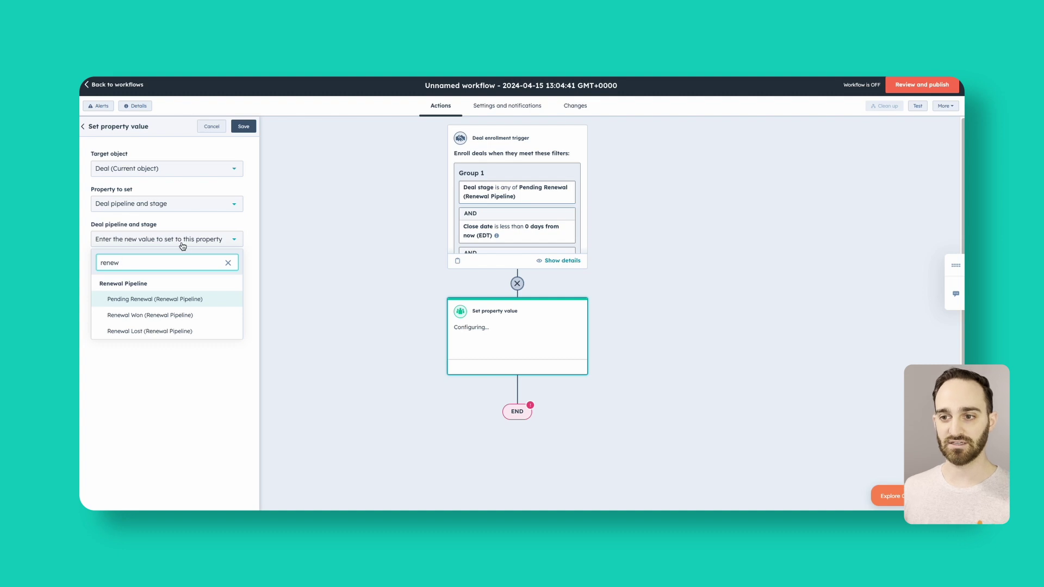
pyautogui.click(188, 315)
pyautogui.click(246, 128)
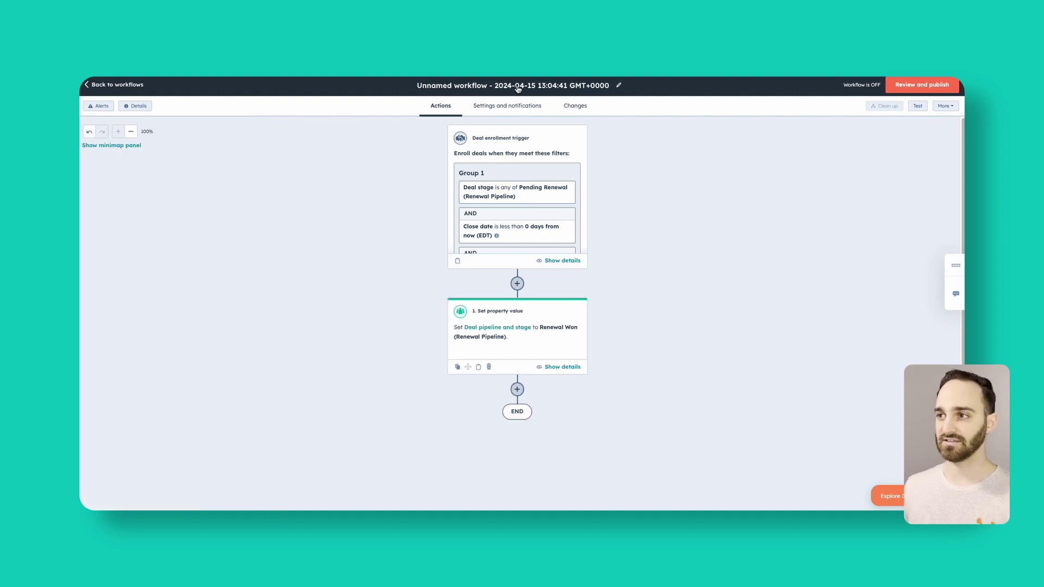
# Rename the workflow to 'Move renewal deals to won stage'
pyautogui.click(520, 106)
pyautogui.hotkey('ctrl', 'a')
pyautogui.write('Mo')
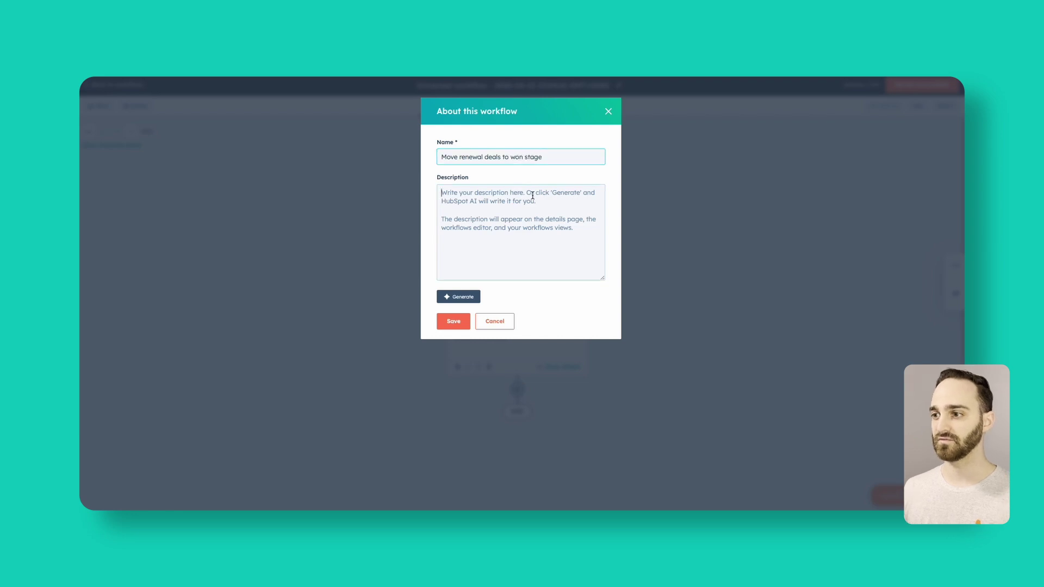
# Generate an AI description, save the details, and open the review-before-turning-on page
pyautogui.click(458, 297)
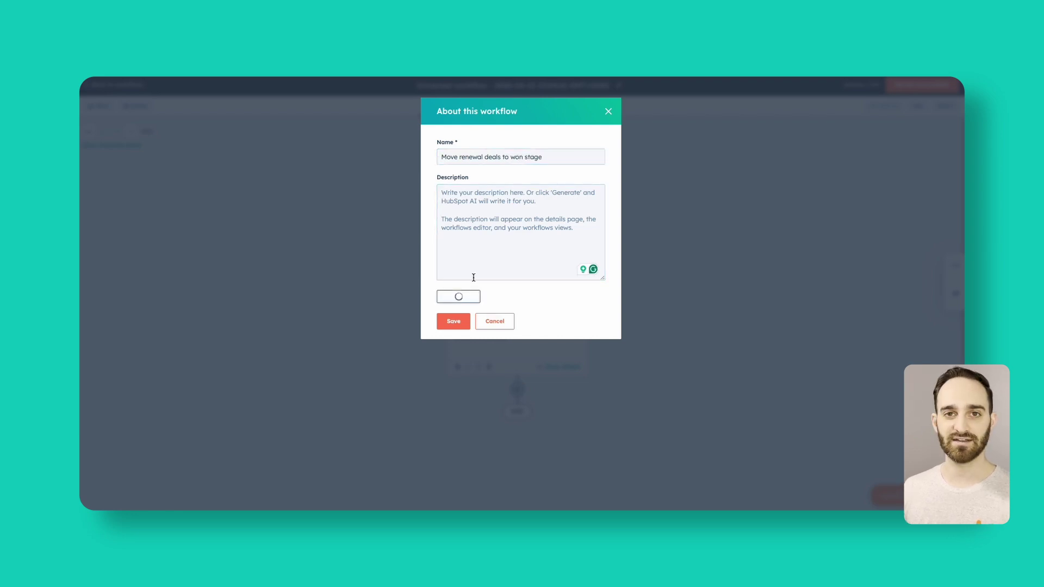
pyautogui.click(453, 320)
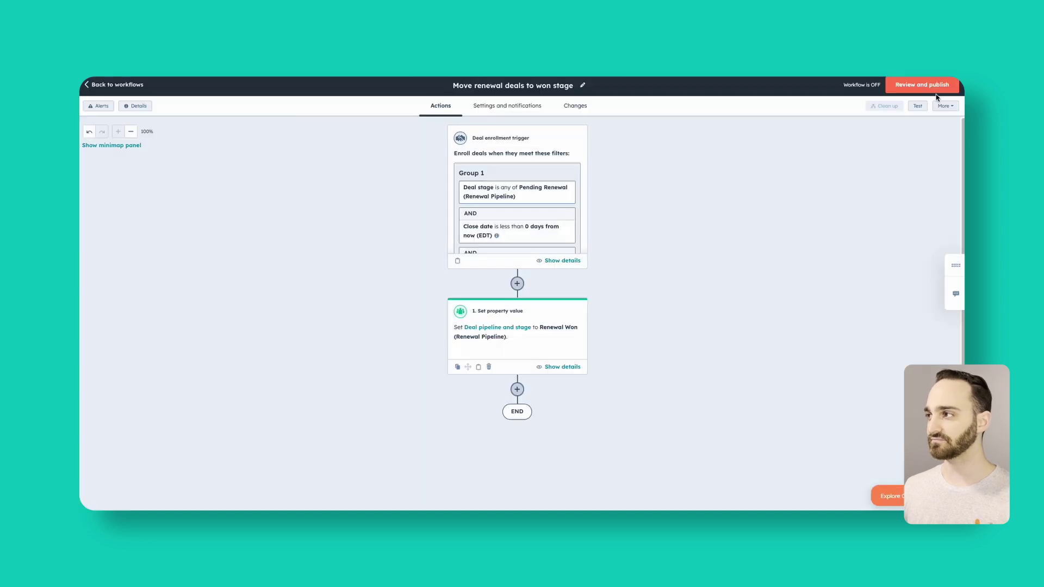
pyautogui.click(936, 88)
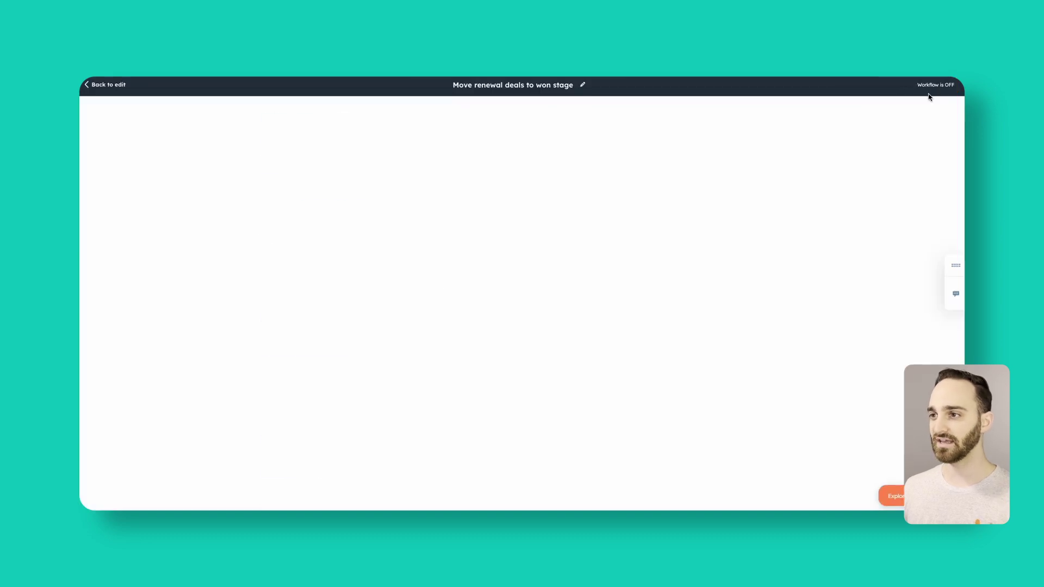
pyautogui.click(525, 172)
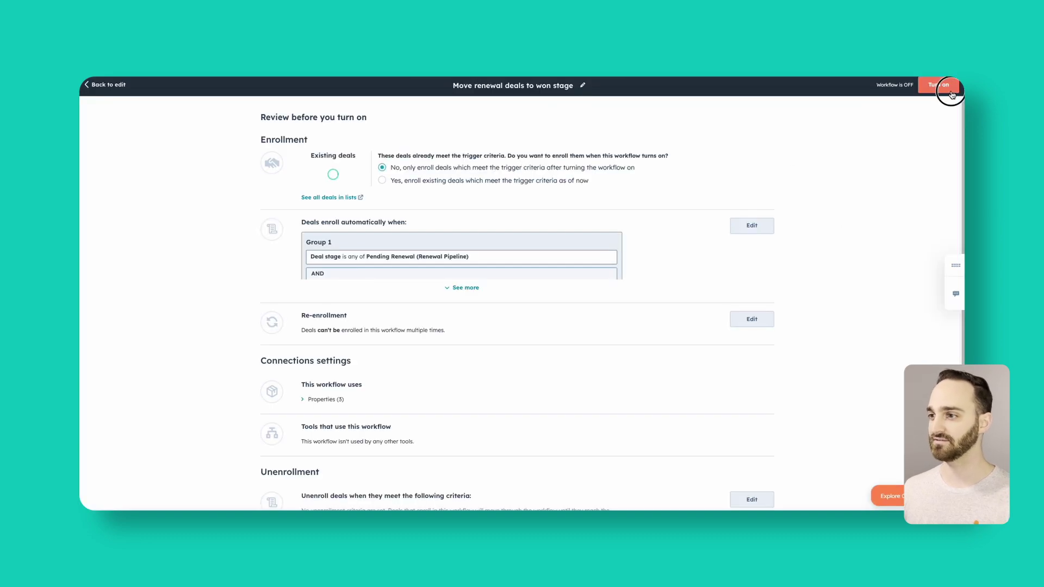